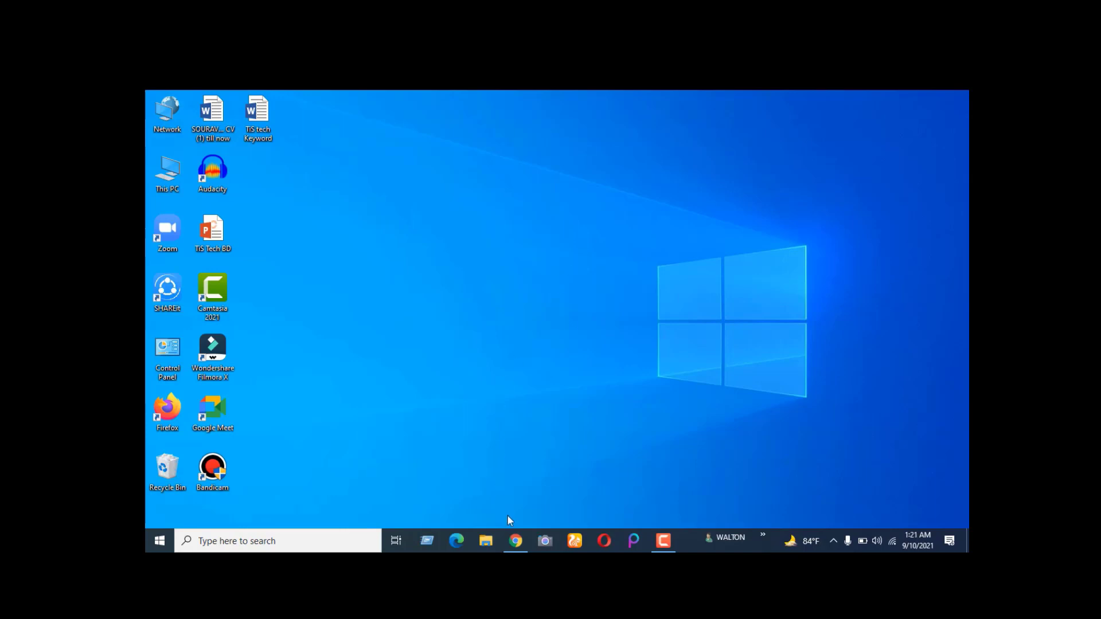
- Switch to Chrome, open the Google Meet home page and close the earlier meeting's tab
left_click(515, 541)
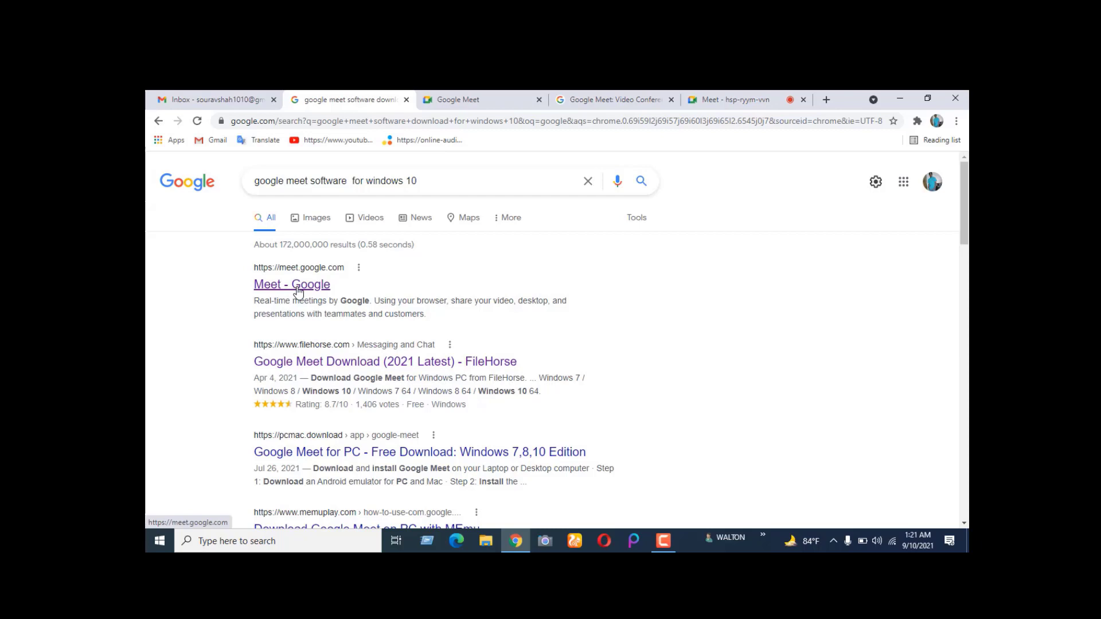
left_click(443, 100)
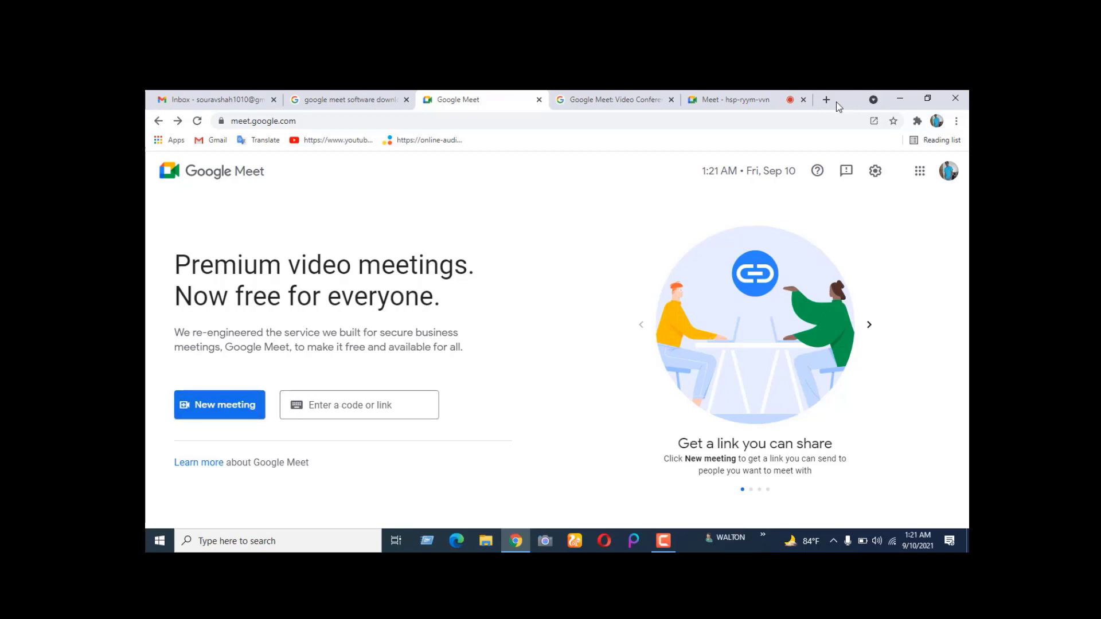
left_click(804, 100)
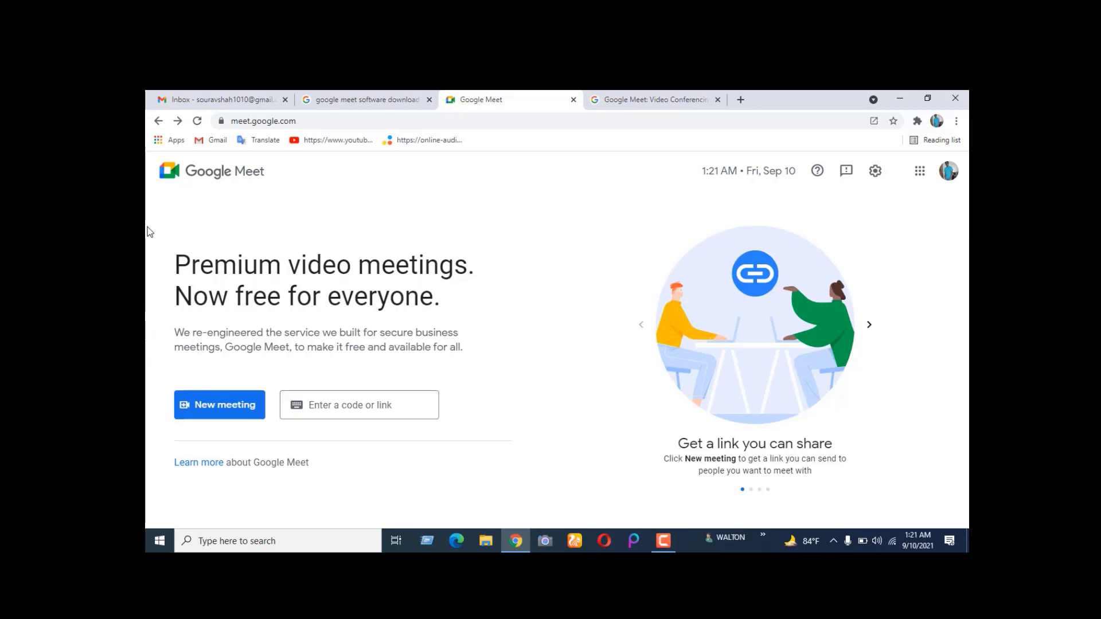
- Examine the Meet entries in the Gmail inbox and the Google Meet search results, and return to the Meet home page
left_click(203, 101)
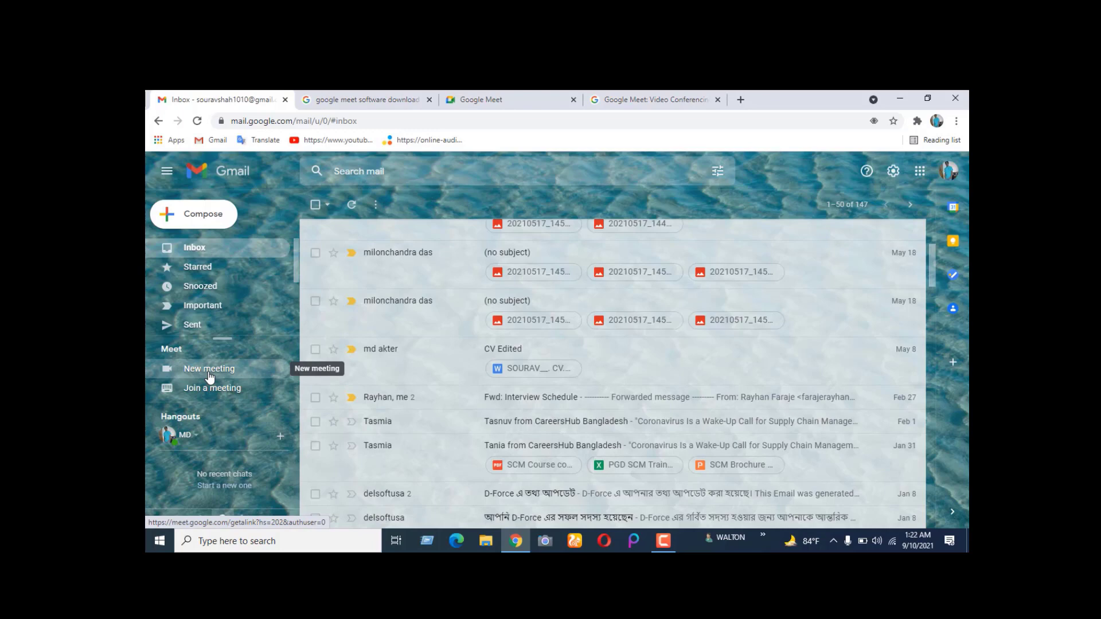
left_click(335, 102)
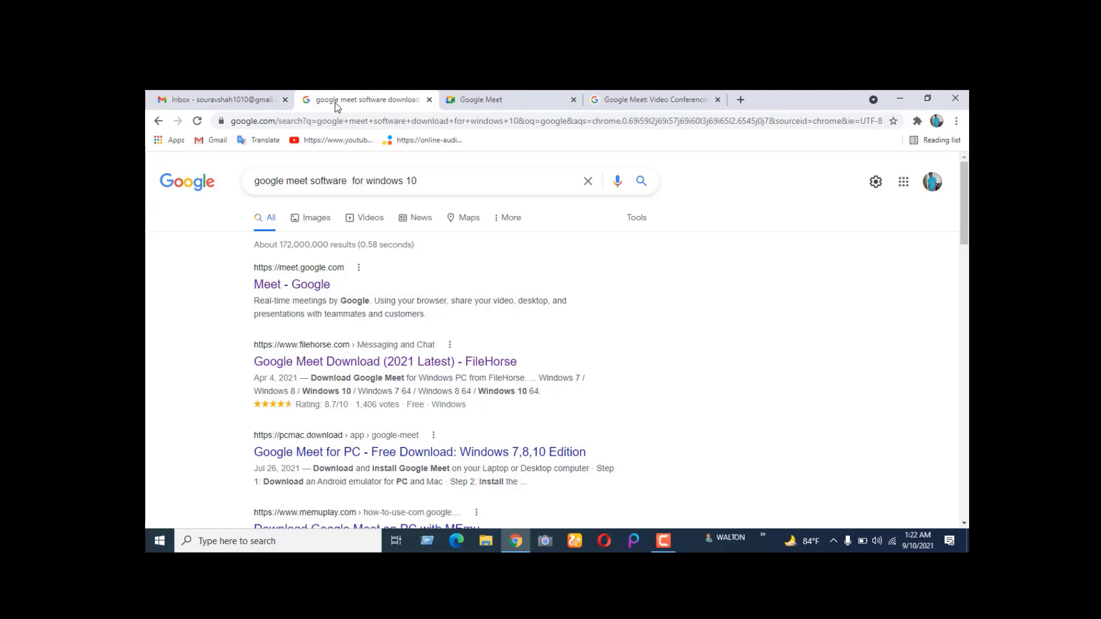
left_click(472, 96)
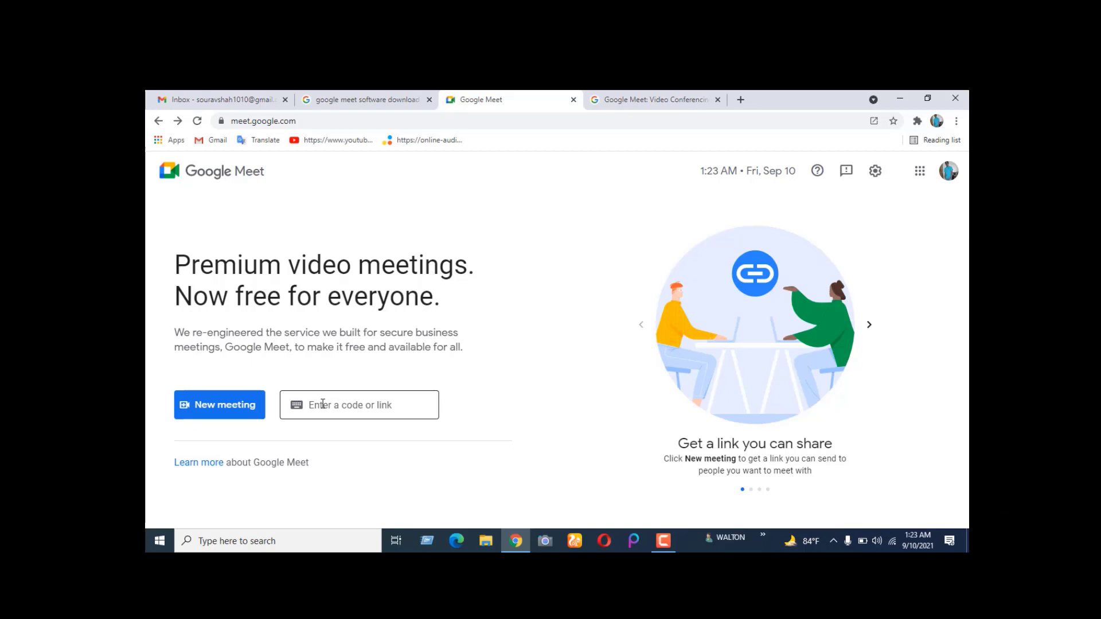
- Create a Google Meet meeting for later and copy its link
left_click(232, 409)
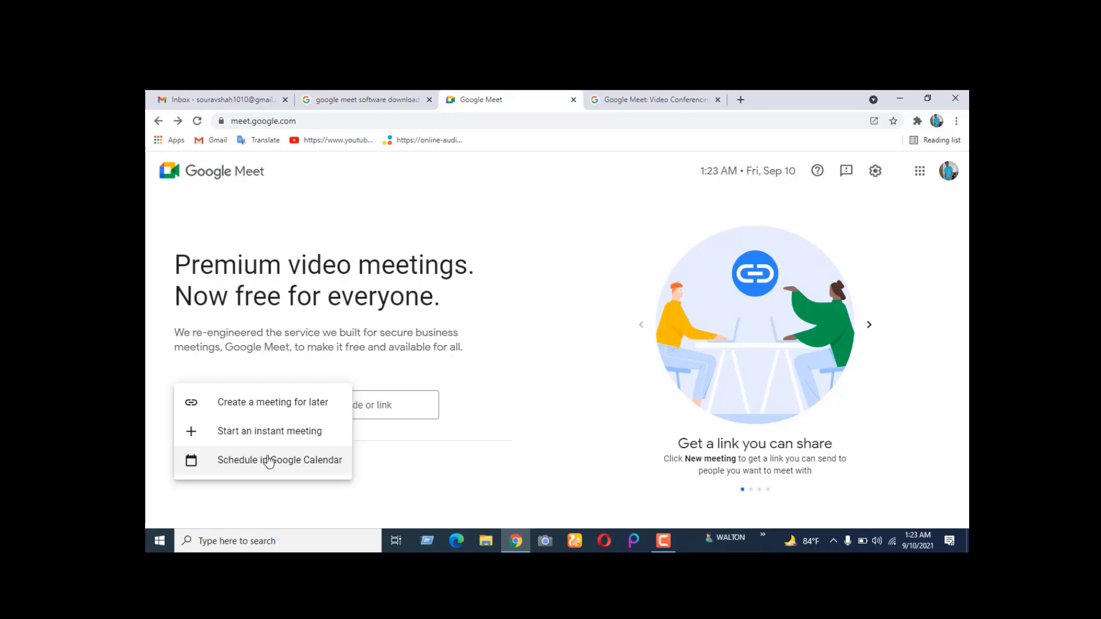
left_click(269, 410)
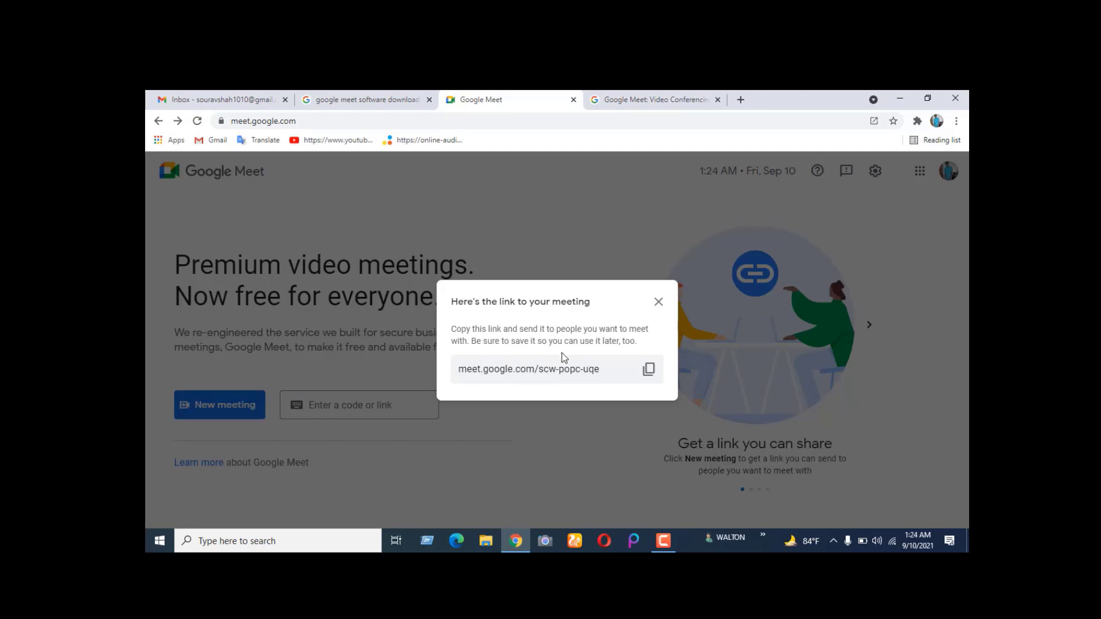
left_click(646, 375)
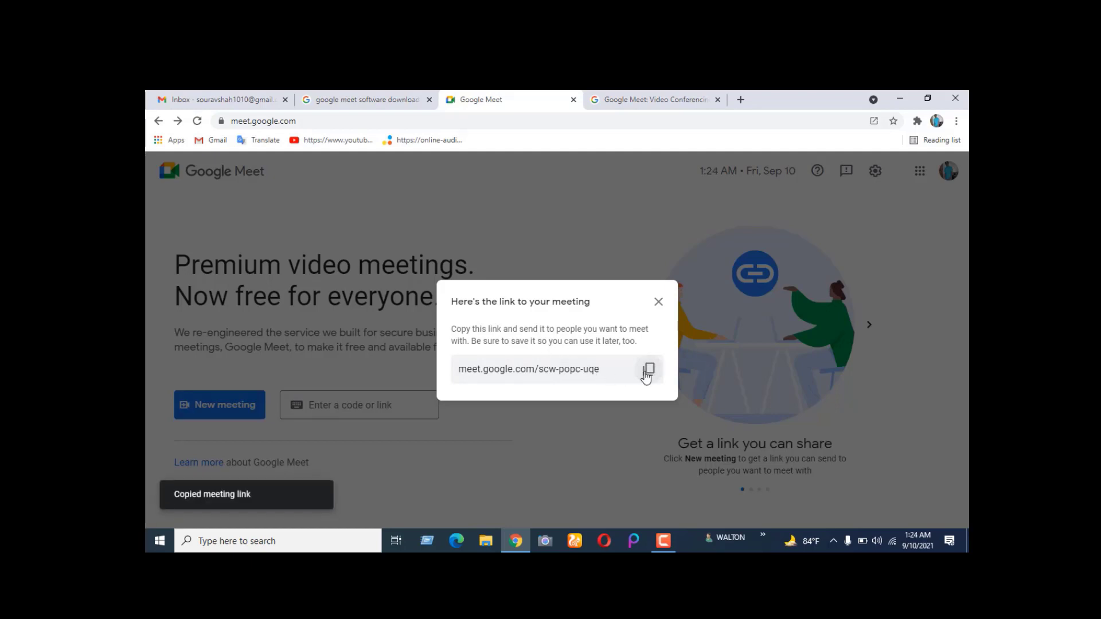
left_click(658, 302)
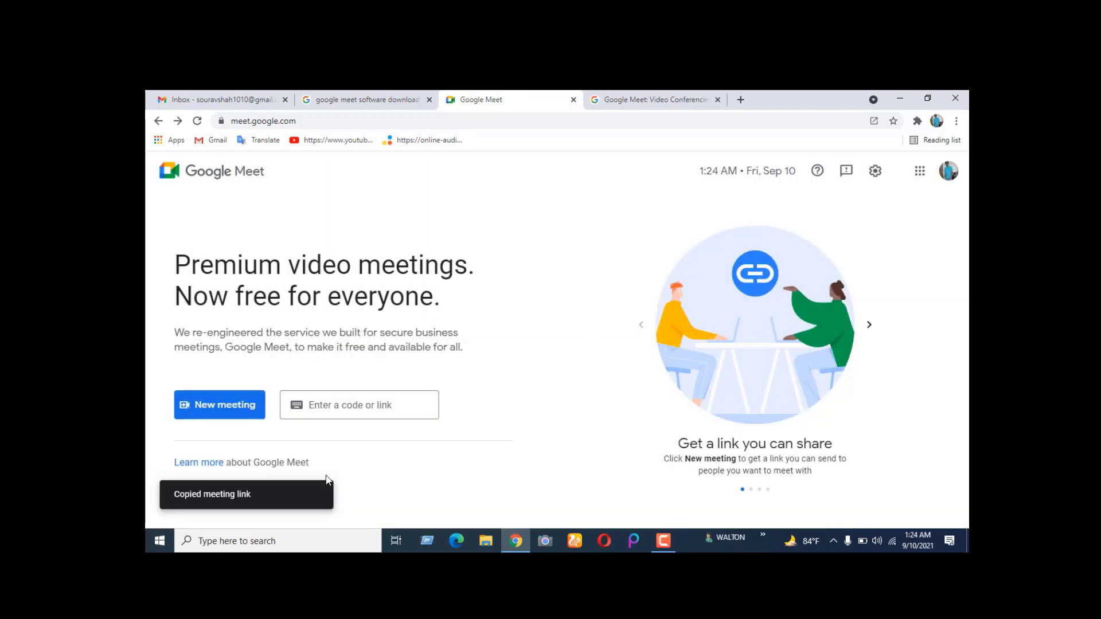
- Schedule a new meeting in Google Calendar and set the event color to red
left_click(253, 411)
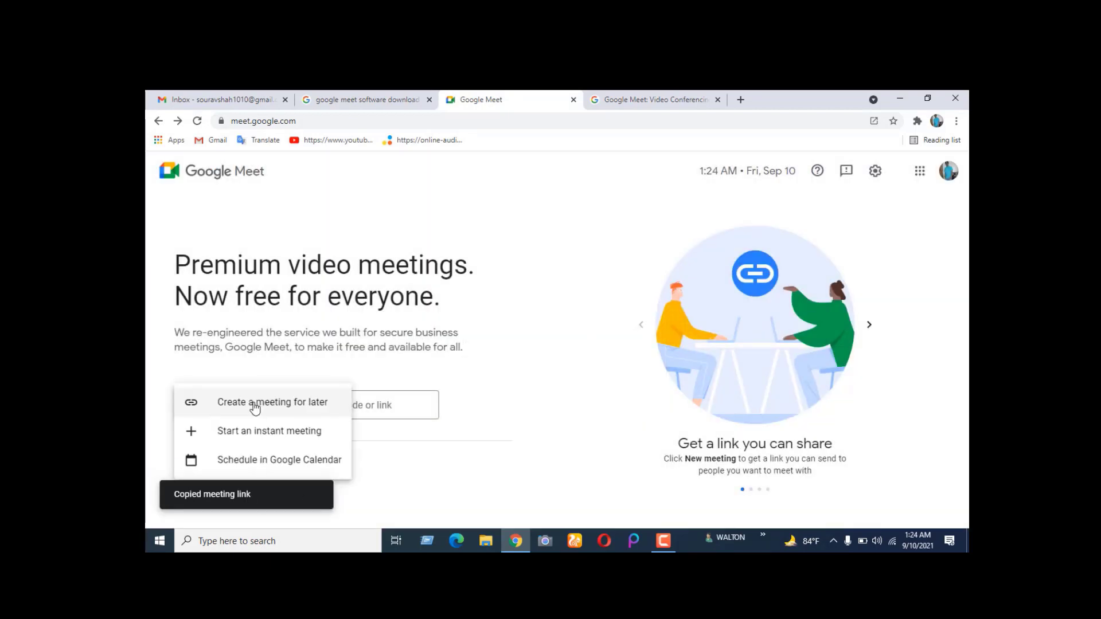
left_click(266, 464)
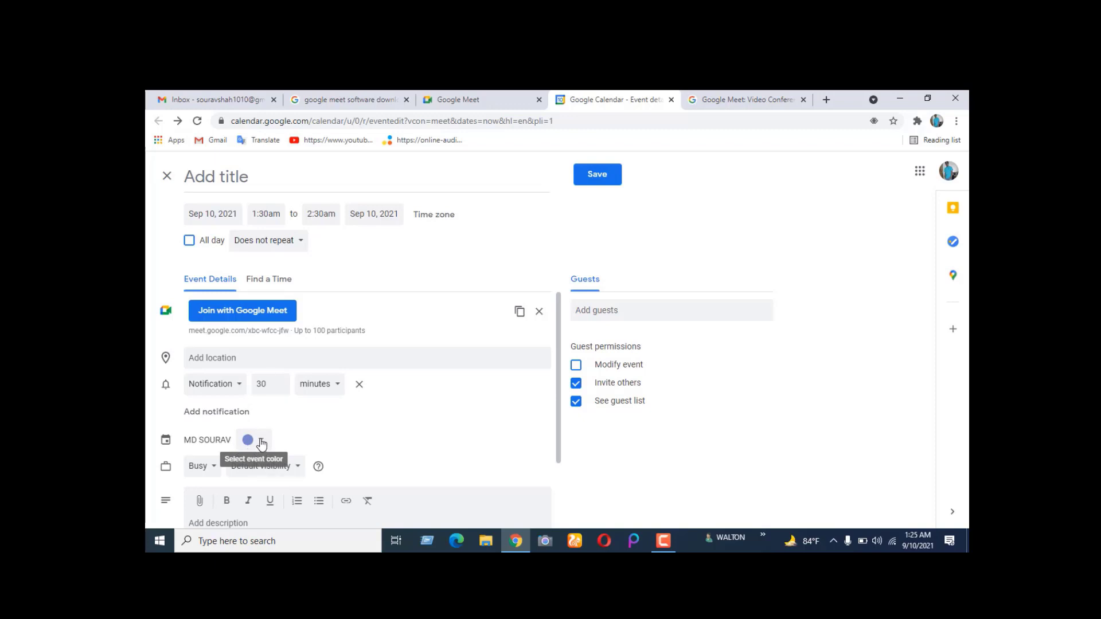
left_click(260, 443)
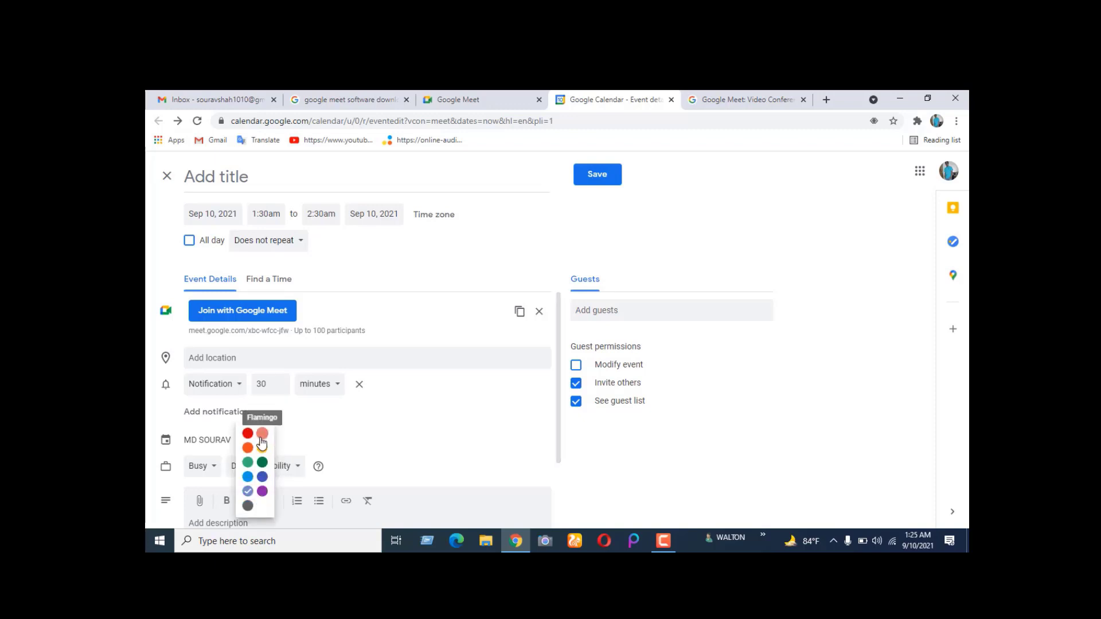
left_click(248, 434)
- Set the event's availability to Free and its visibility to Private
scroll(230, 401, "down", 2)
left_click(217, 378)
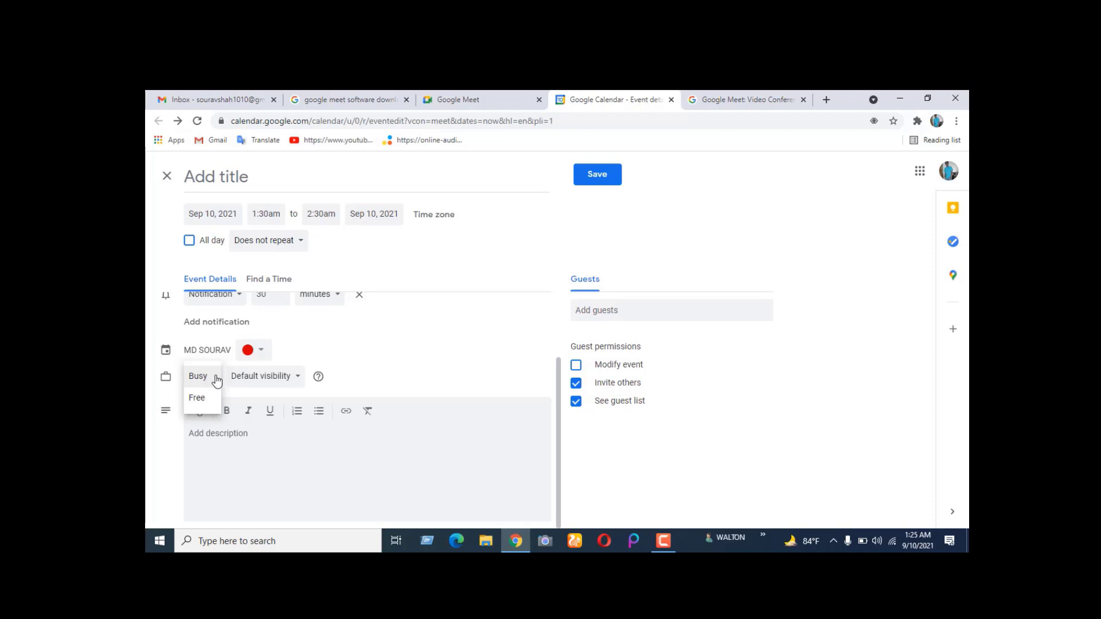
left_click(198, 400)
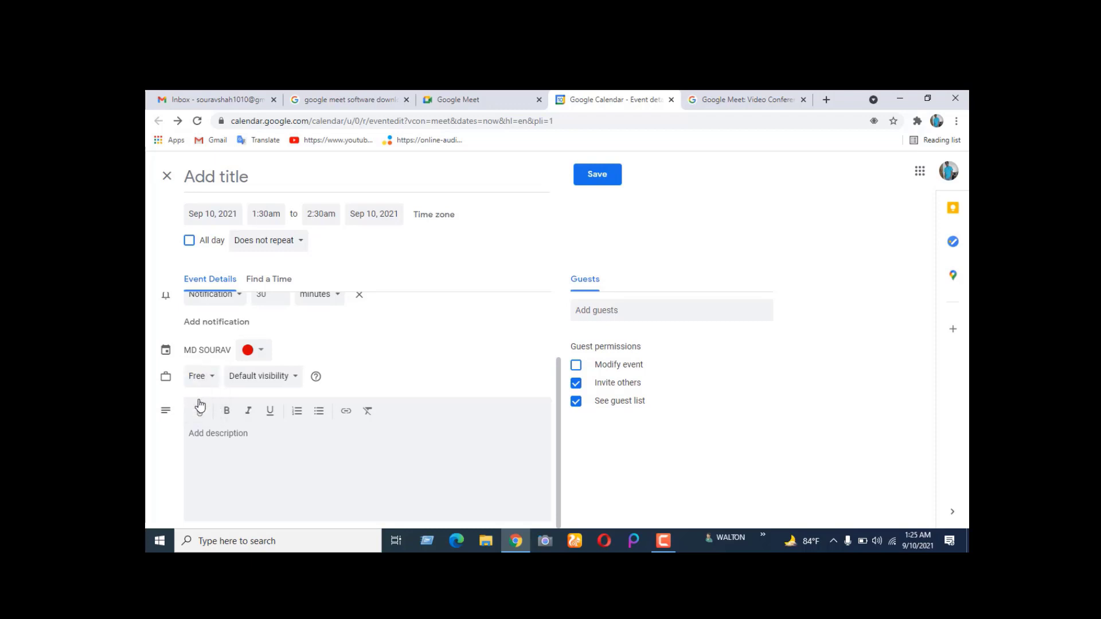
left_click(295, 380)
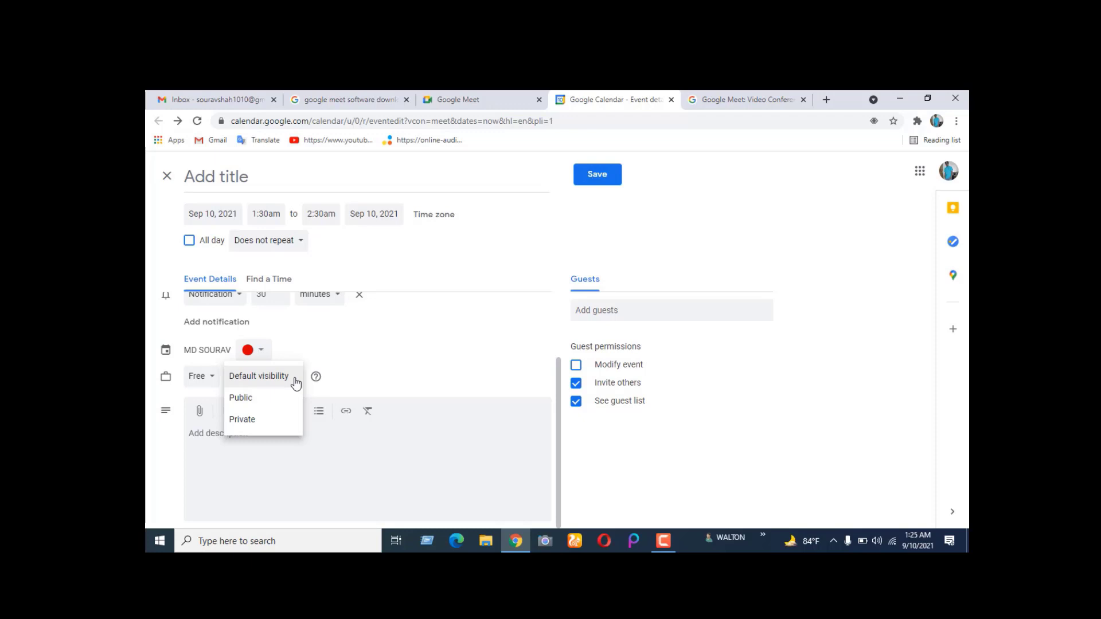
left_click(244, 419)
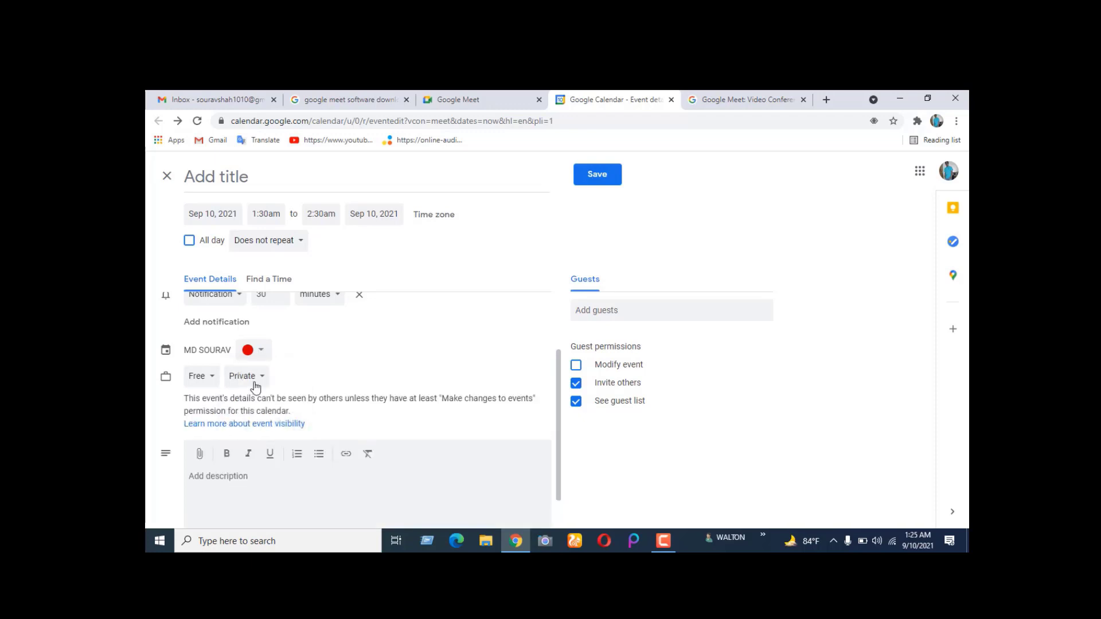
- Examine the file selection dialog for adding an attachment to the event description
left_click(201, 456)
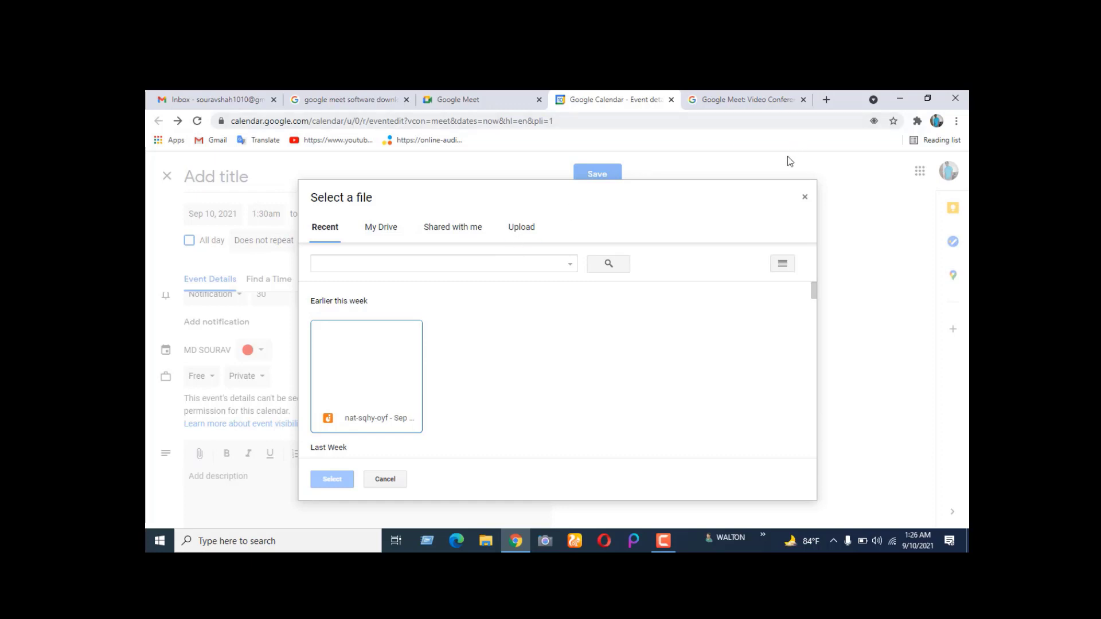
left_click(806, 199)
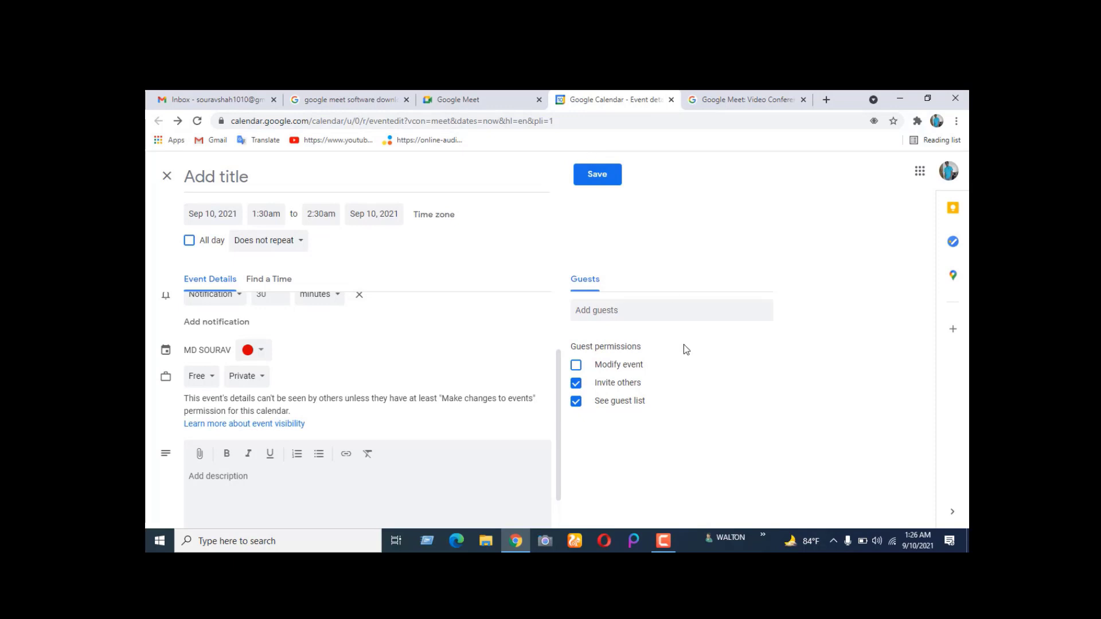
scroll(561, 518, "down", 1)
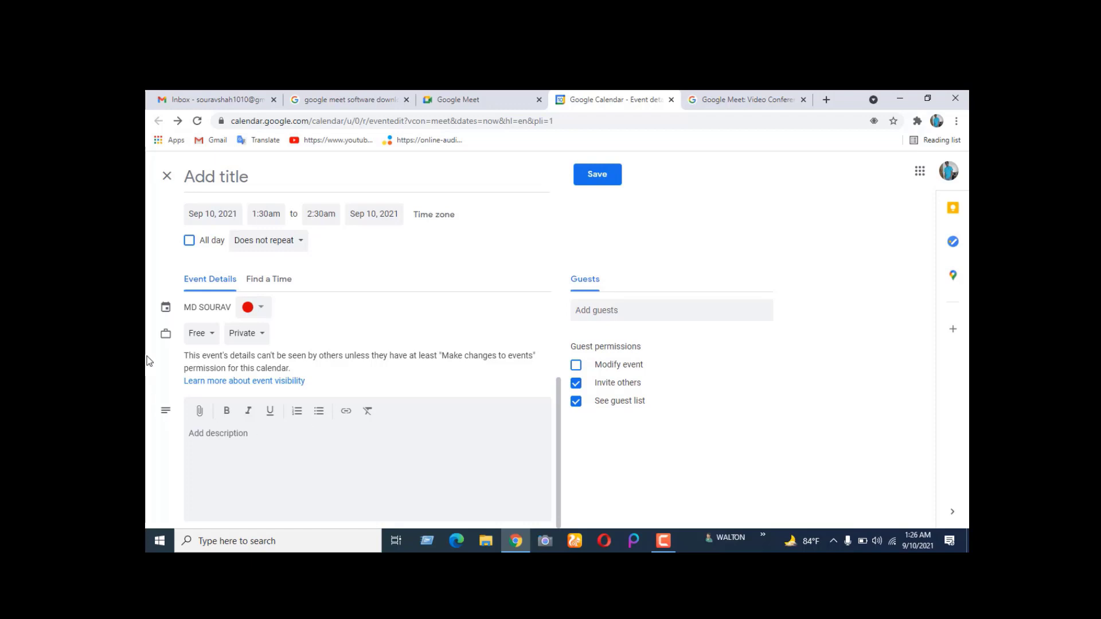
- Make the event last all day and review its repeat options without choosing one
left_click(191, 243)
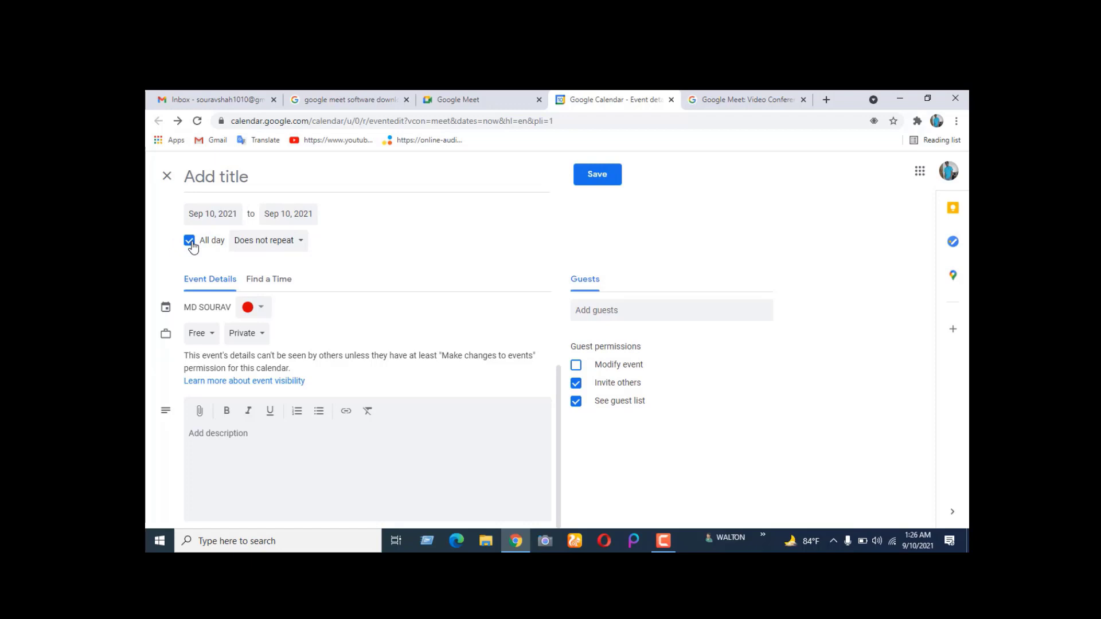
left_click(300, 243)
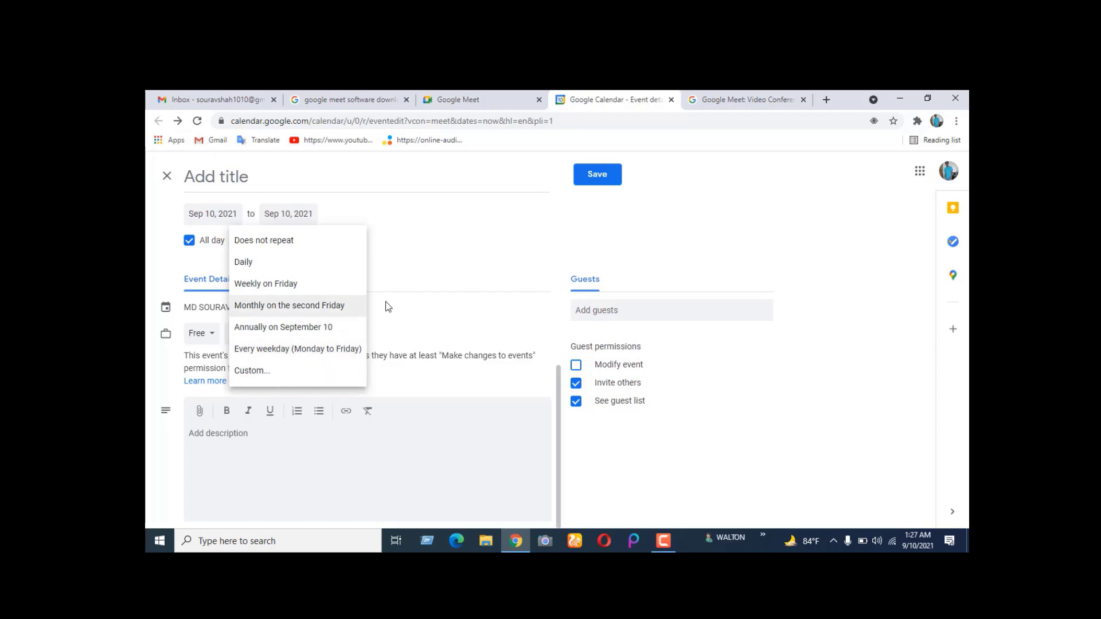
left_click(416, 269)
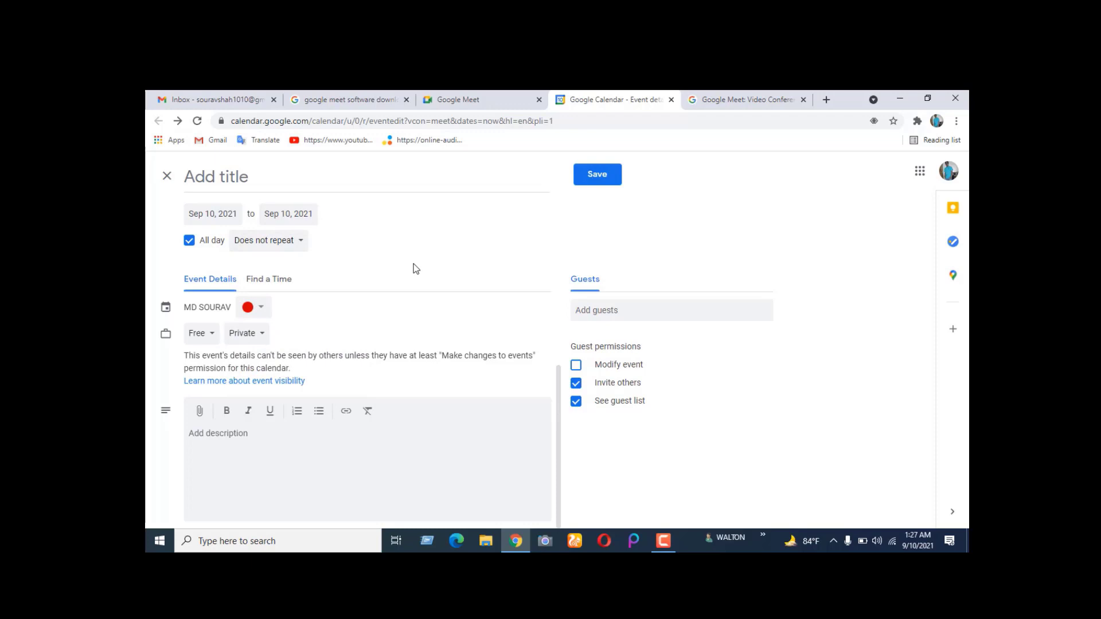
- Title the event "bangla" and save it to the calendar
left_click(254, 175)
type("bangla")
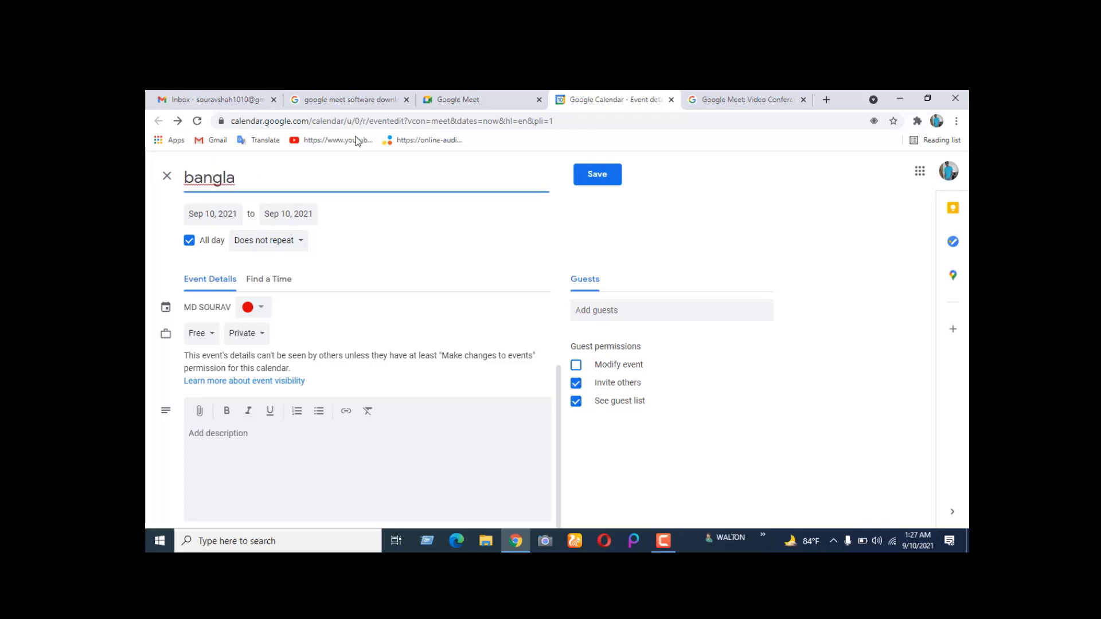
left_click(604, 174)
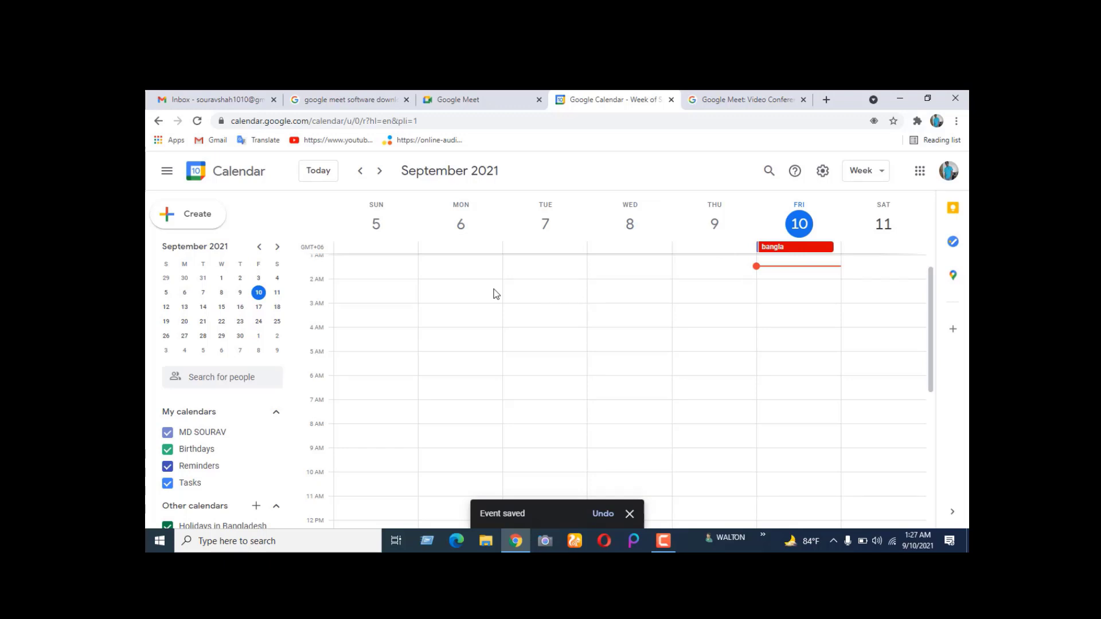
- Start an instant meeting from the Google Meet home page and copy its meeting link
left_click(458, 96)
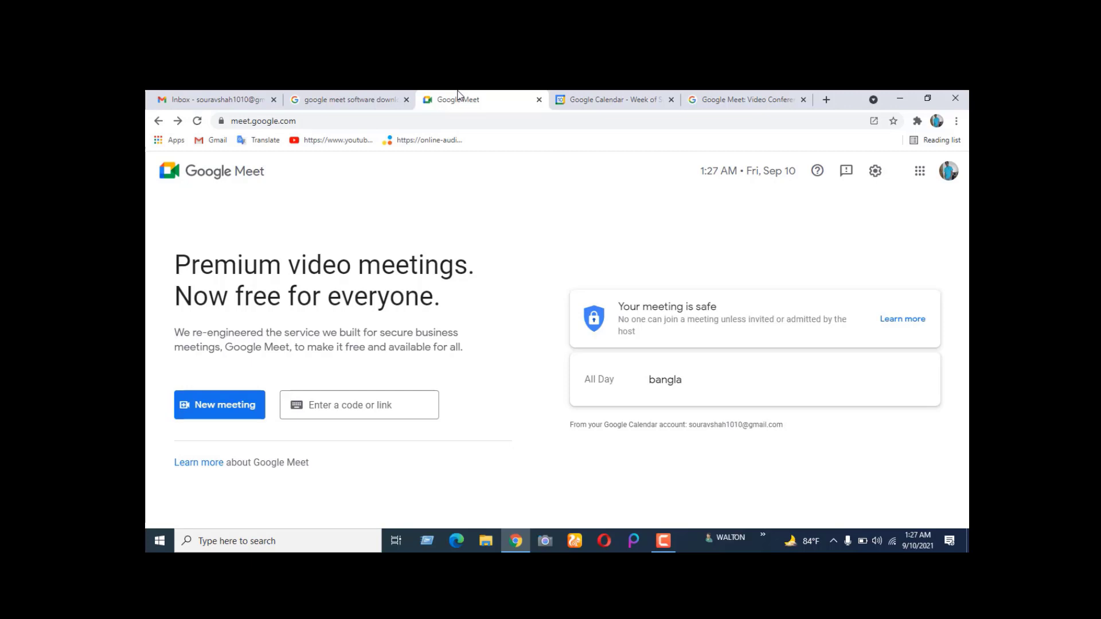
left_click(205, 406)
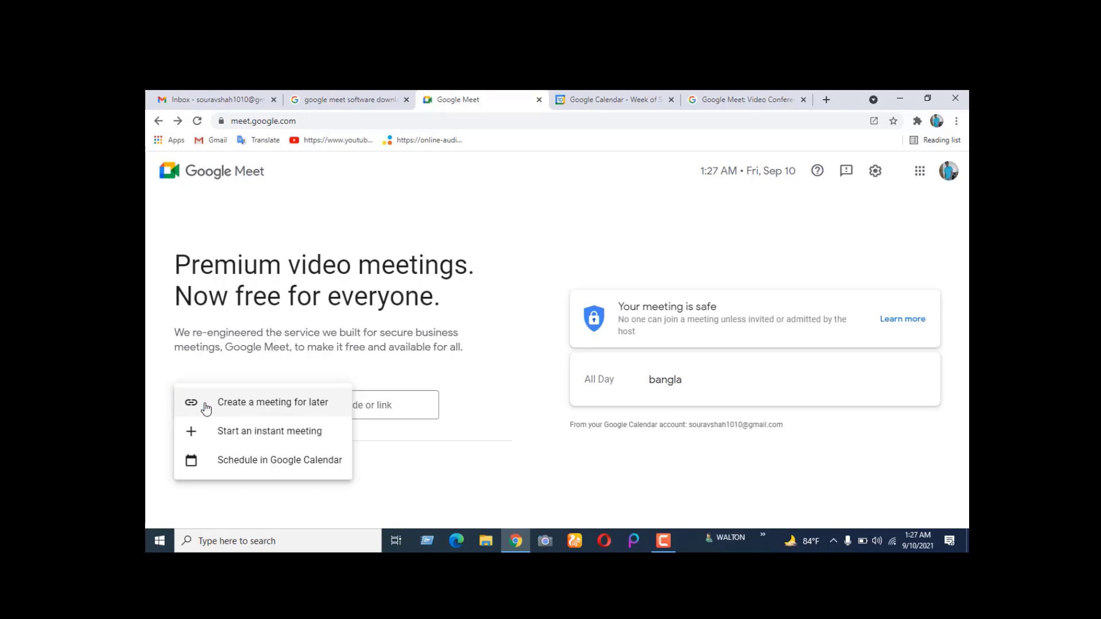
left_click(221, 437)
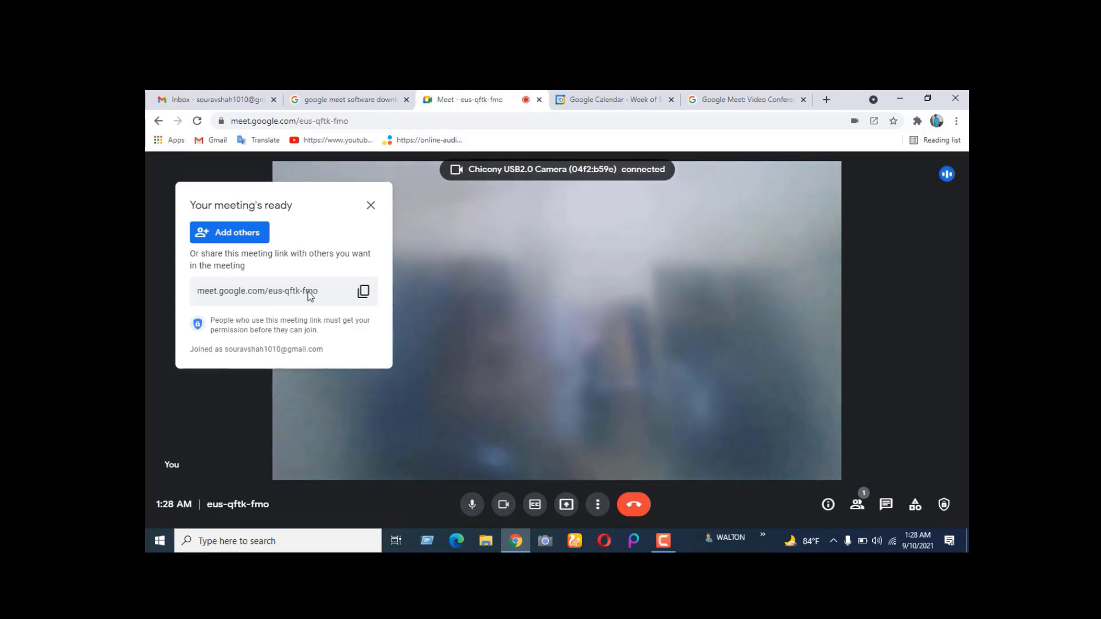
left_click(365, 293)
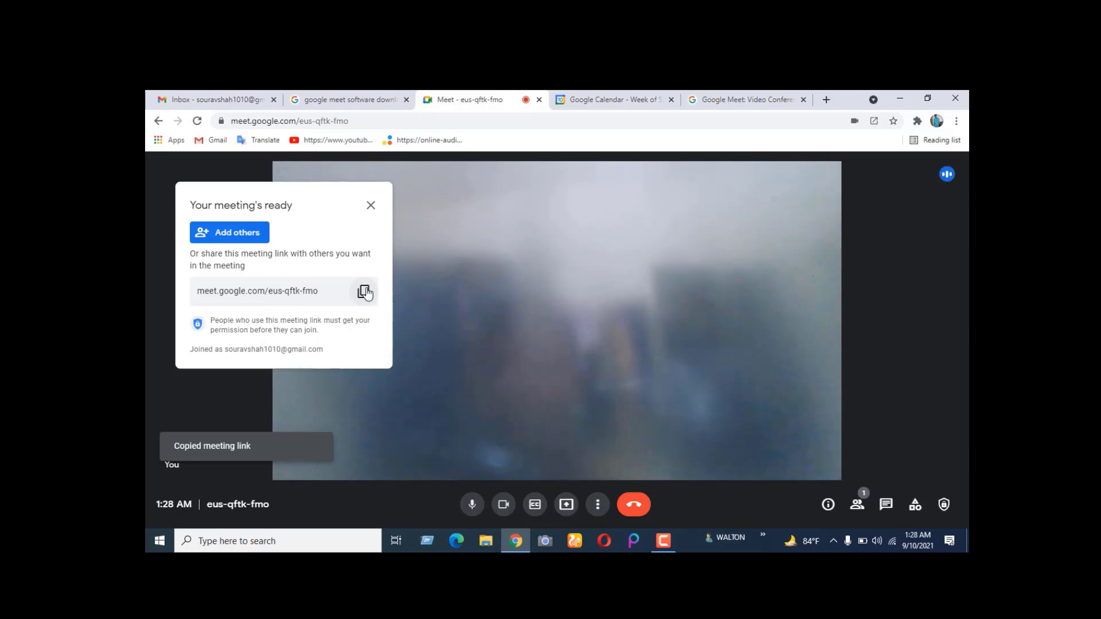
- Email a meeting invitation to the first suggested contact and dismiss the meeting-ready message
left_click(235, 233)
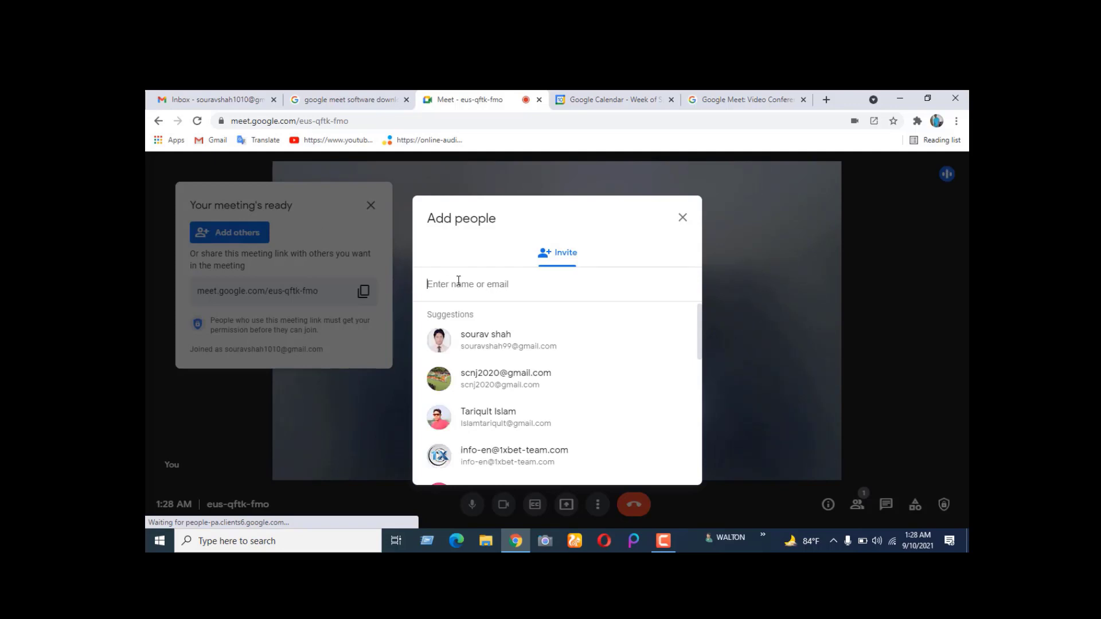
left_click(481, 343)
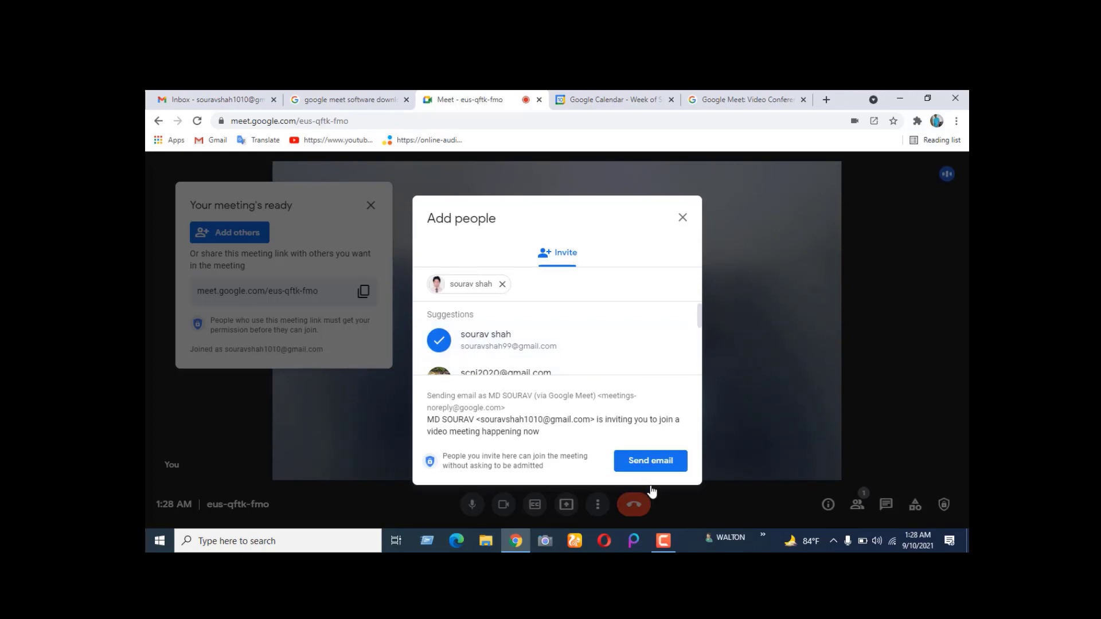
left_click(647, 462)
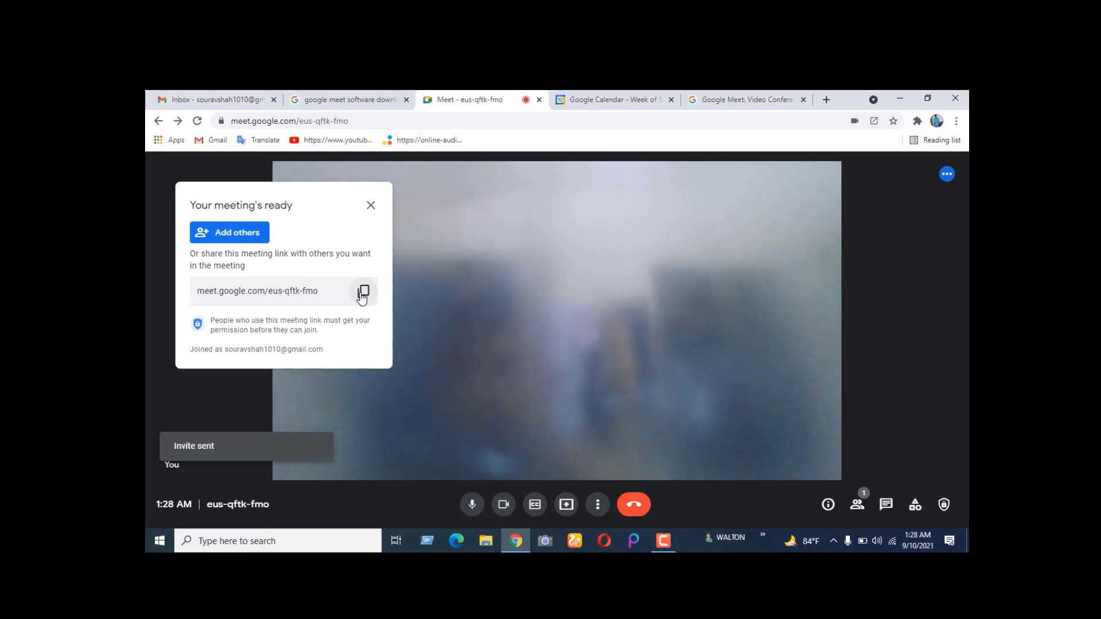
left_click(370, 210)
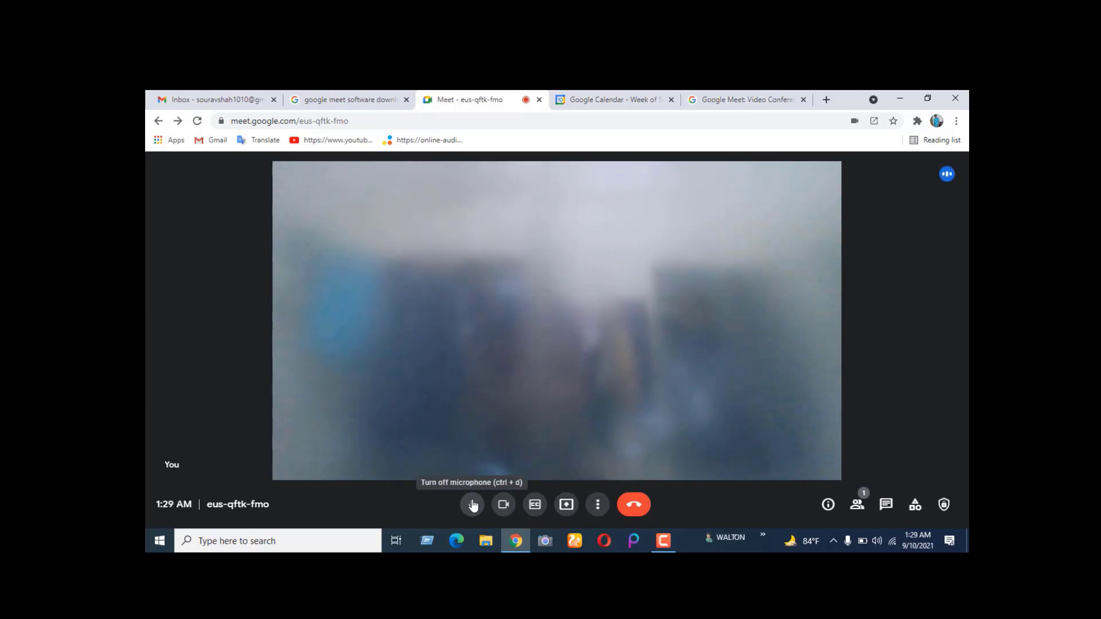
- Turn off the camera in the current meeting
left_click(503, 506)
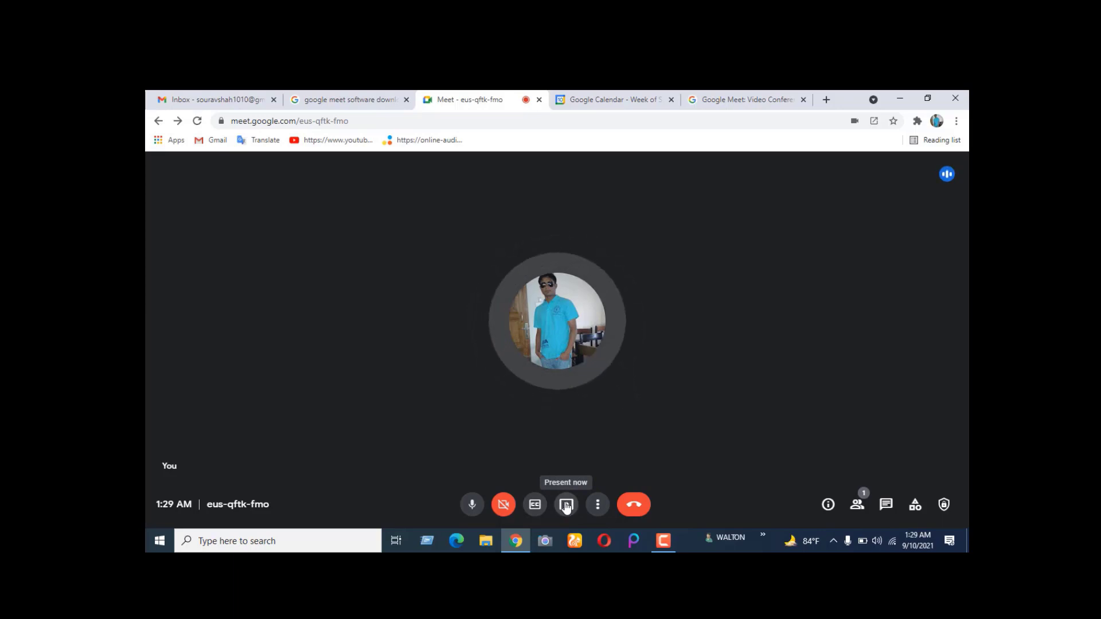
- Open the meeting's audio settings and review the available microphone and speaker devices without changing either one
left_click(596, 505)
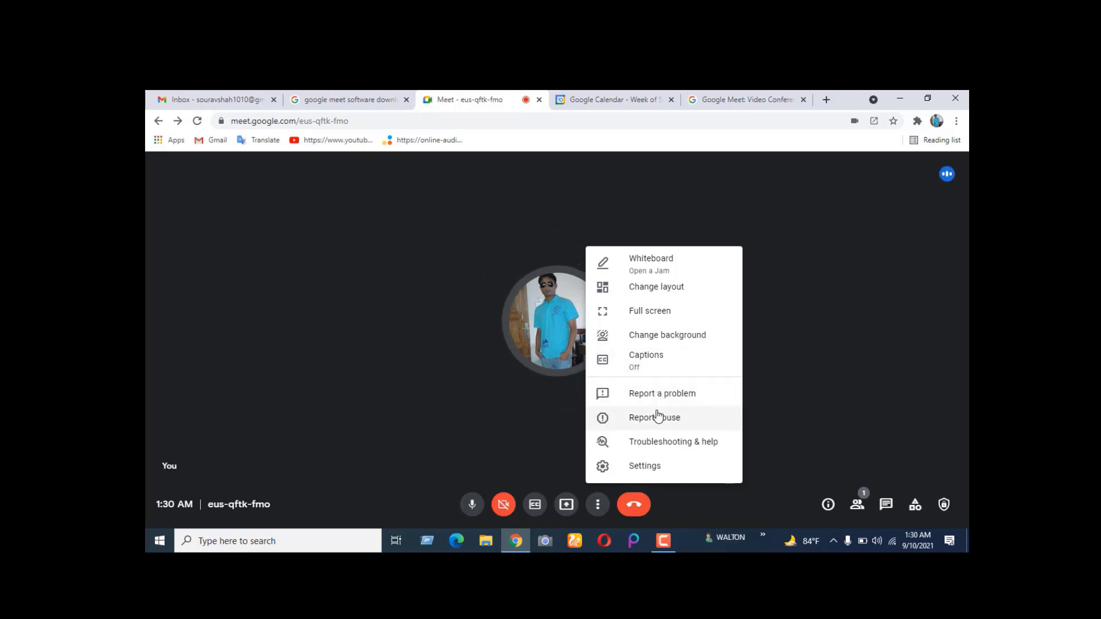
left_click(635, 465)
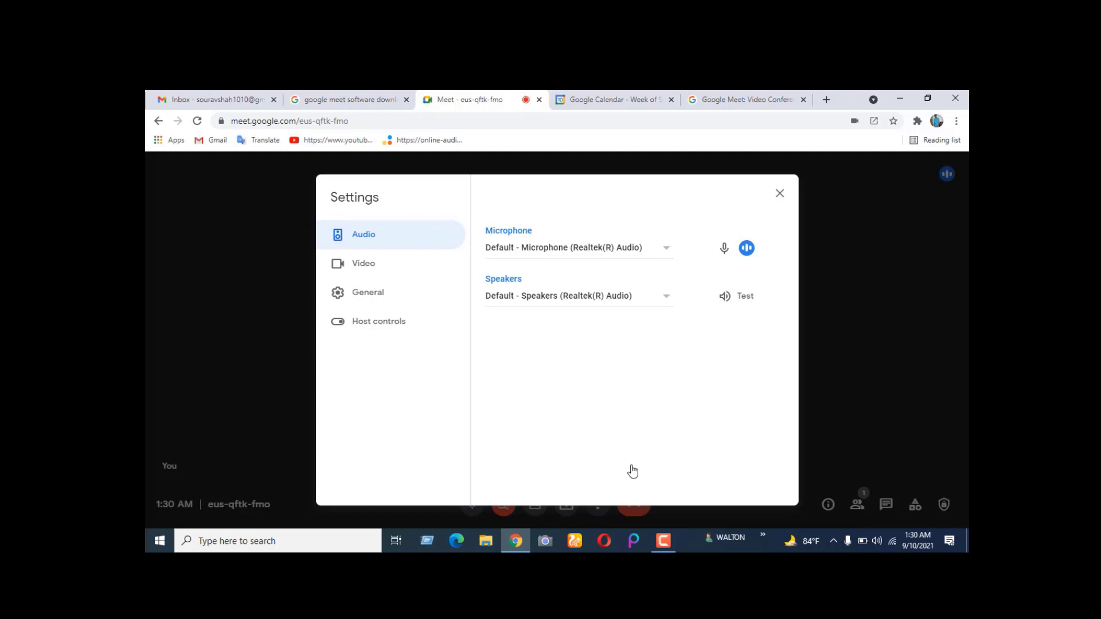
left_click(666, 252)
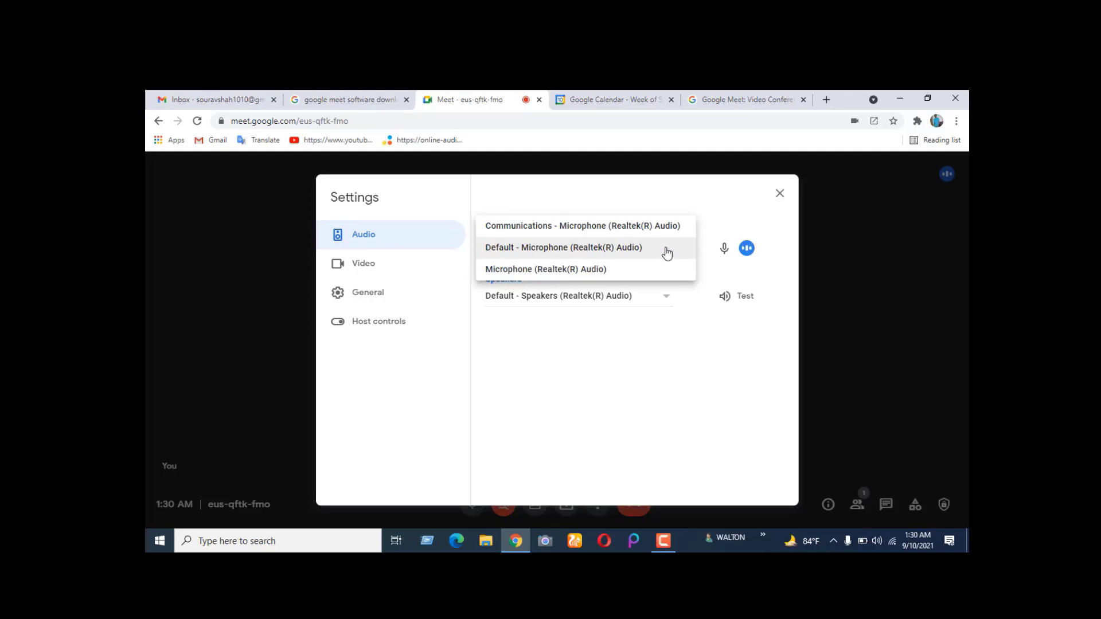
left_click(625, 356)
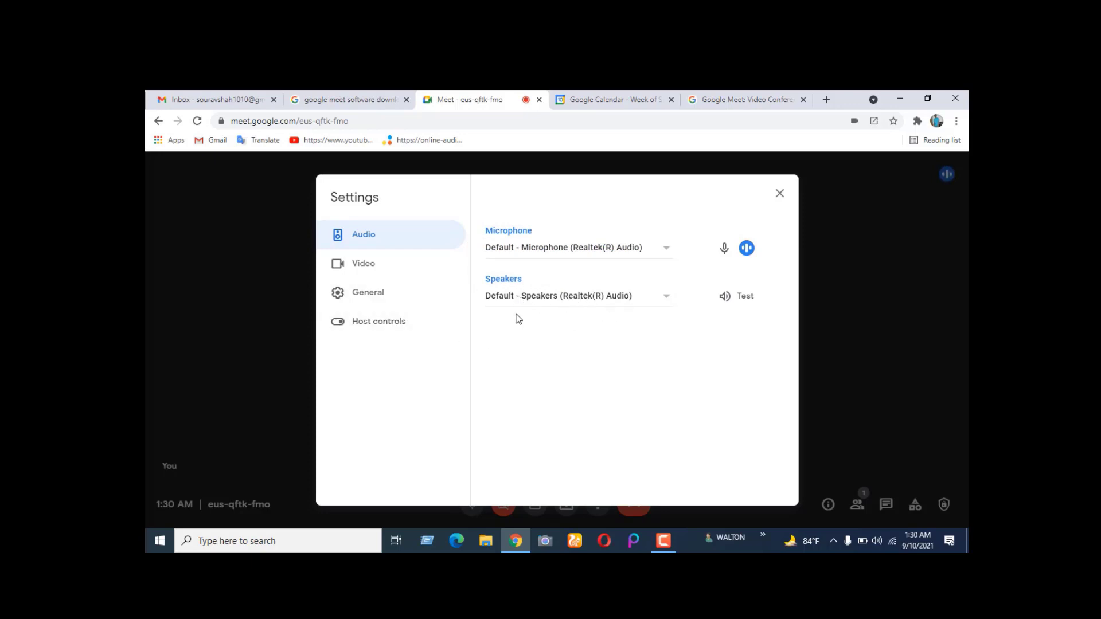
left_click(665, 300)
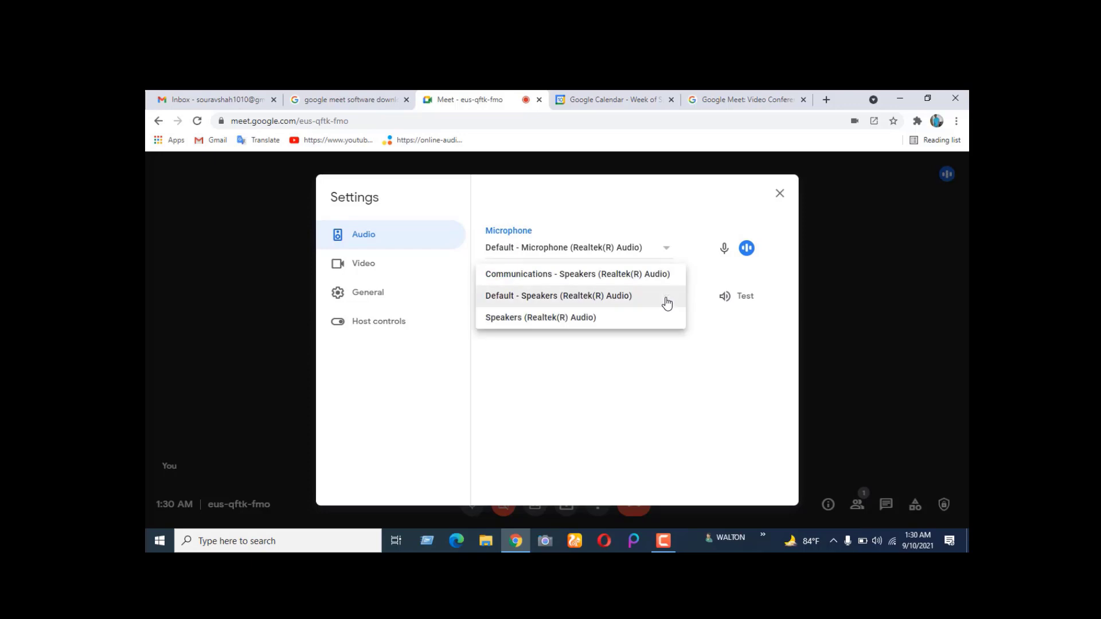
left_click(725, 324)
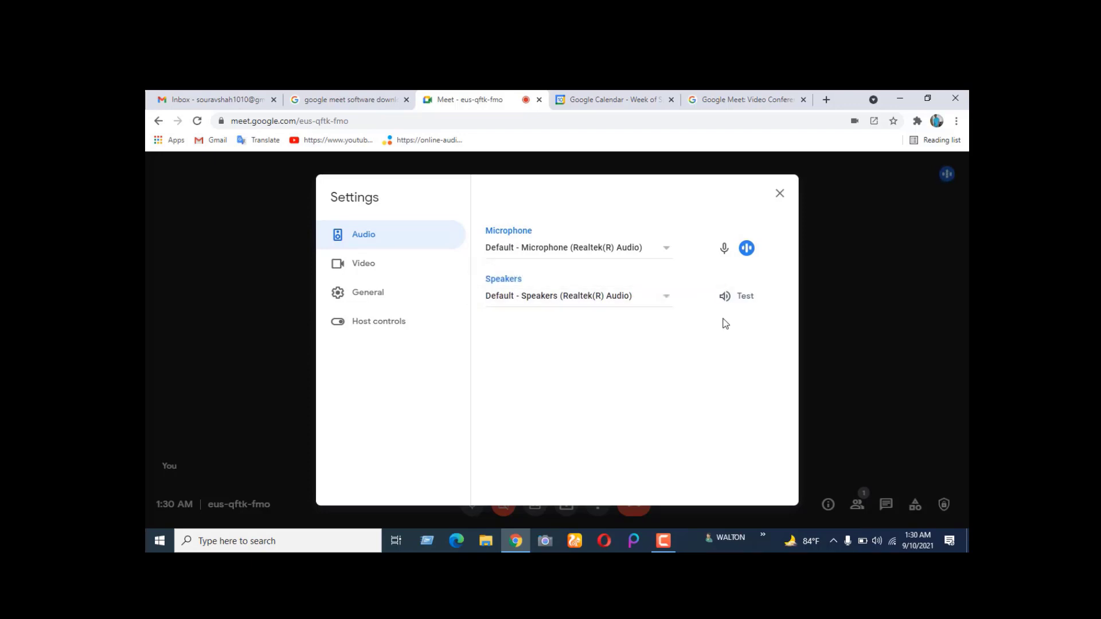
- Review the camera choices and maximum send resolution options in the video settings, leaving both as they are
left_click(367, 269)
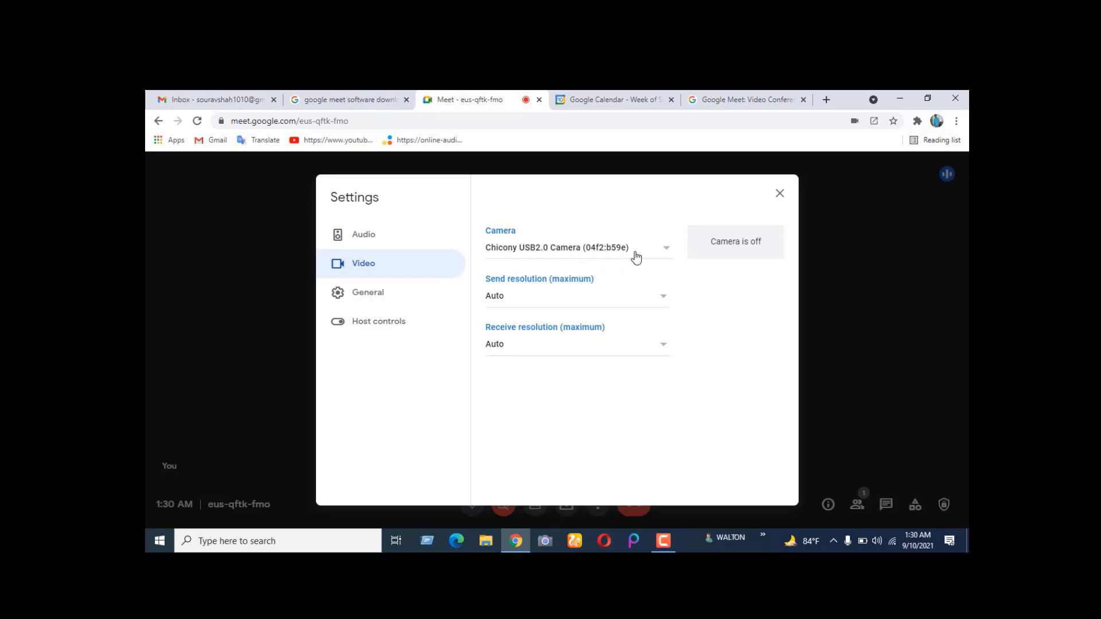
left_click(669, 250)
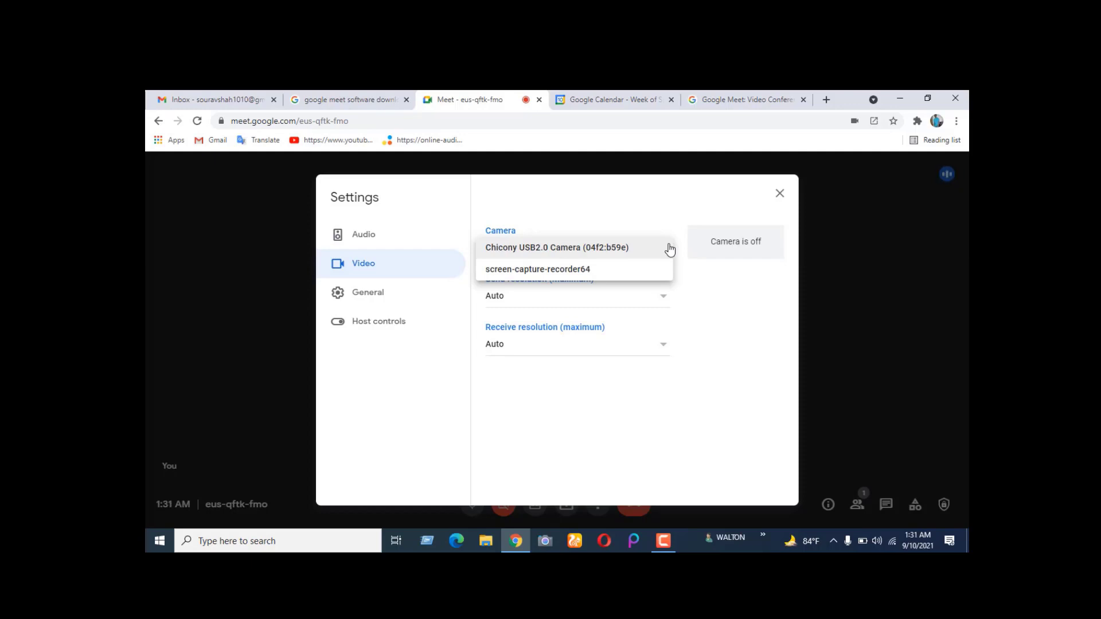
left_click(711, 305)
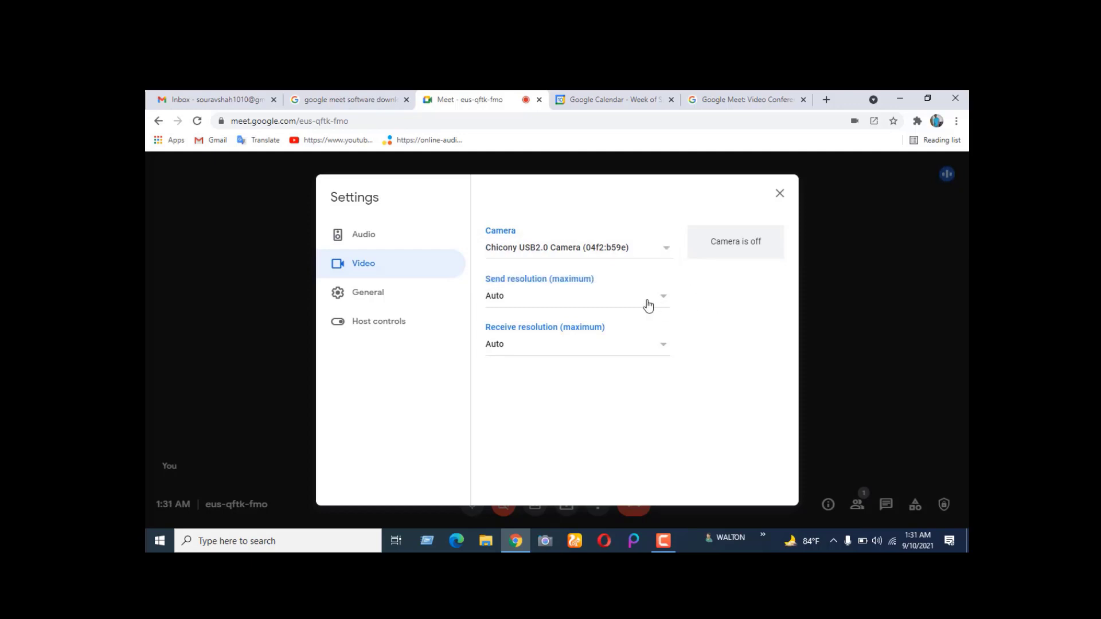
left_click(664, 298)
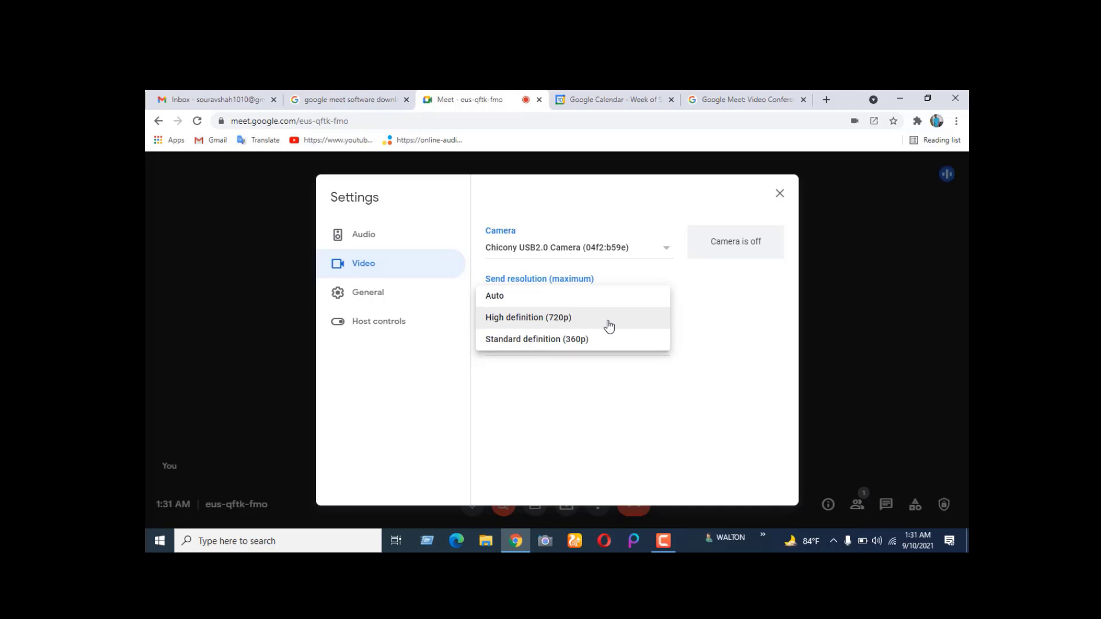
left_click(707, 360)
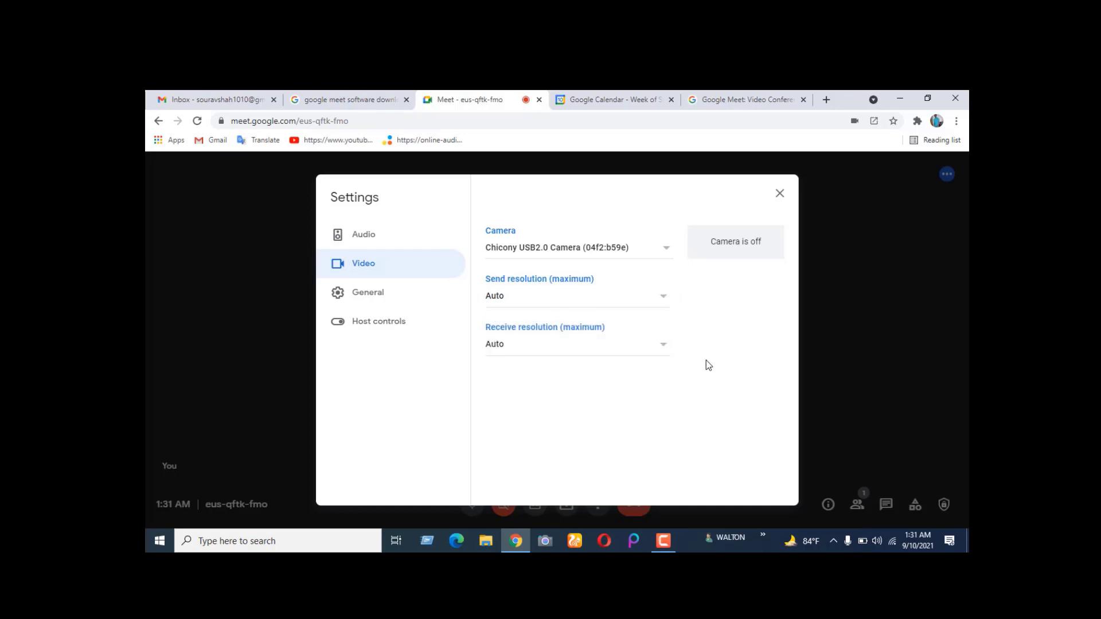
- Examine the general settings and the host controls for meeting moderation, and close the meeting settings
left_click(363, 295)
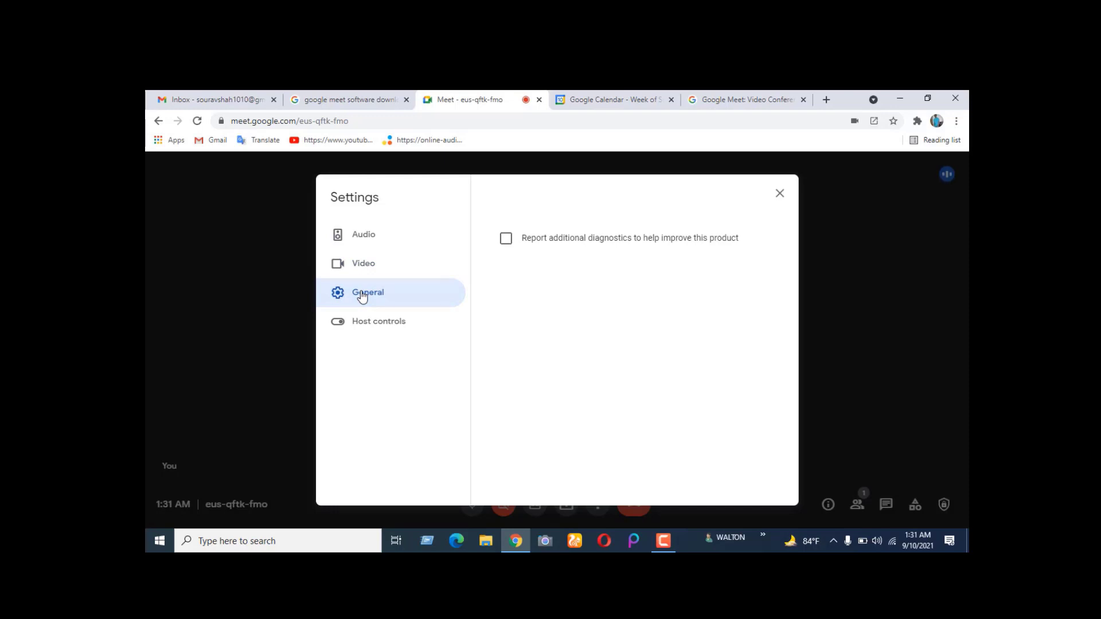
left_click(374, 328)
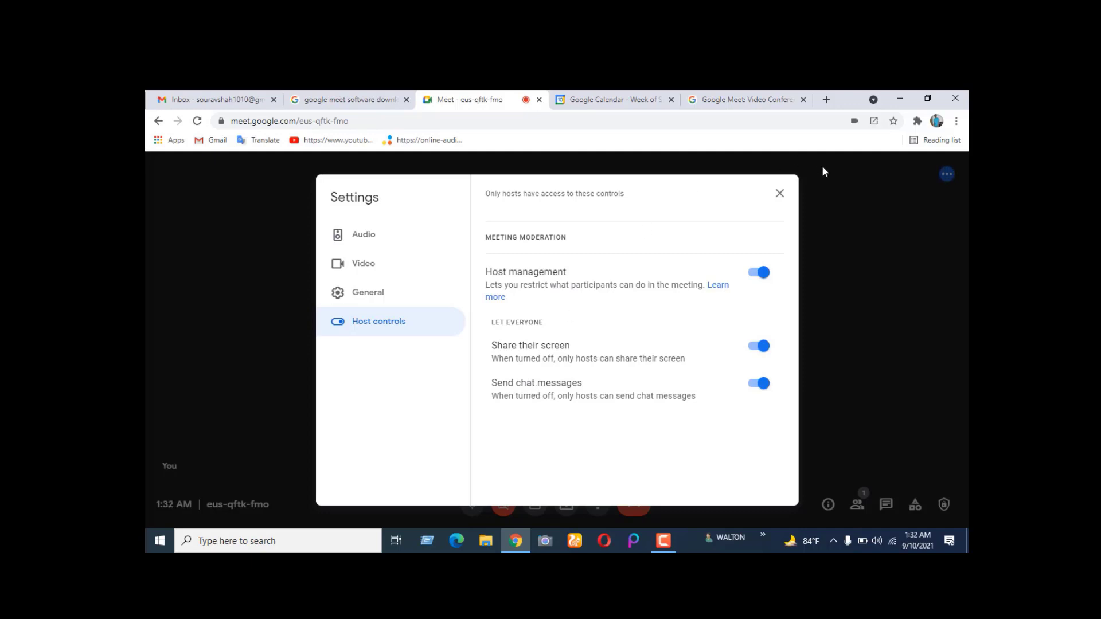
left_click(781, 195)
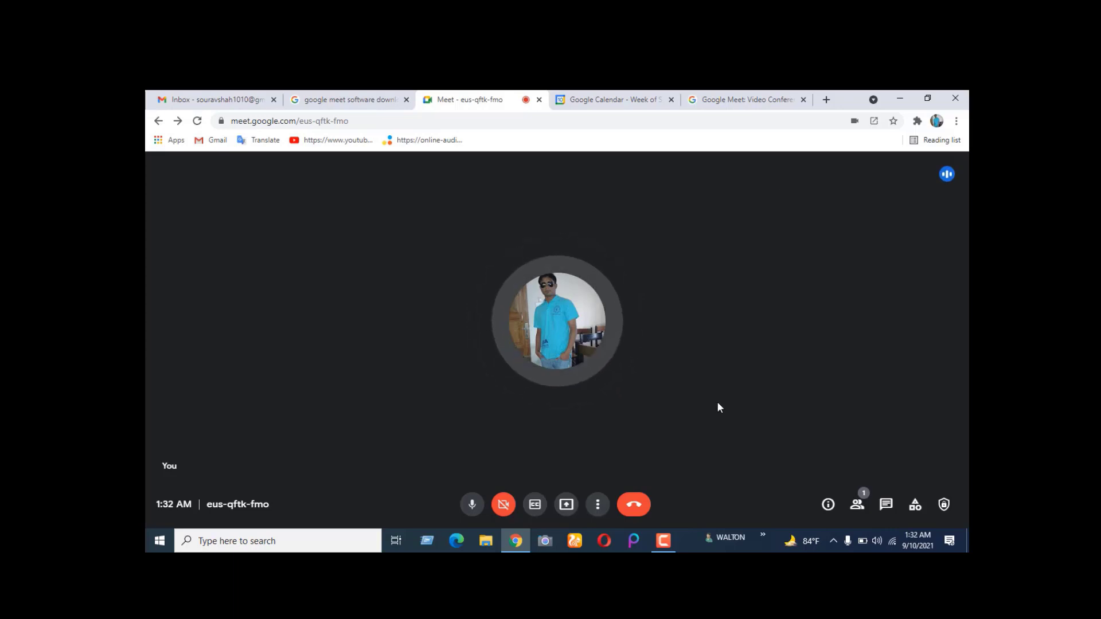
left_click(664, 537)
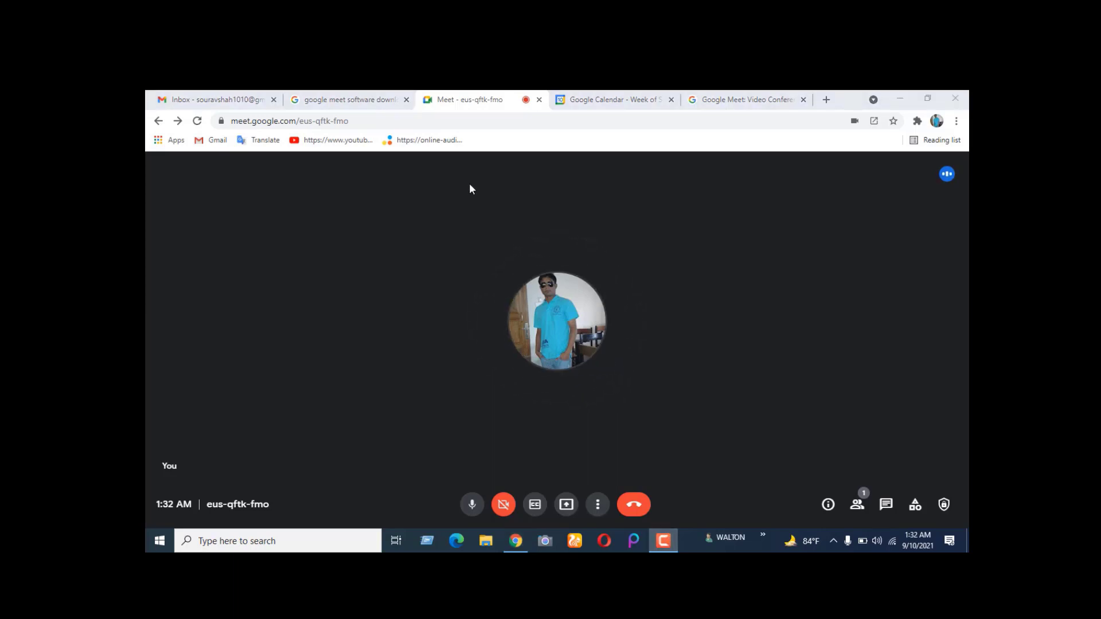